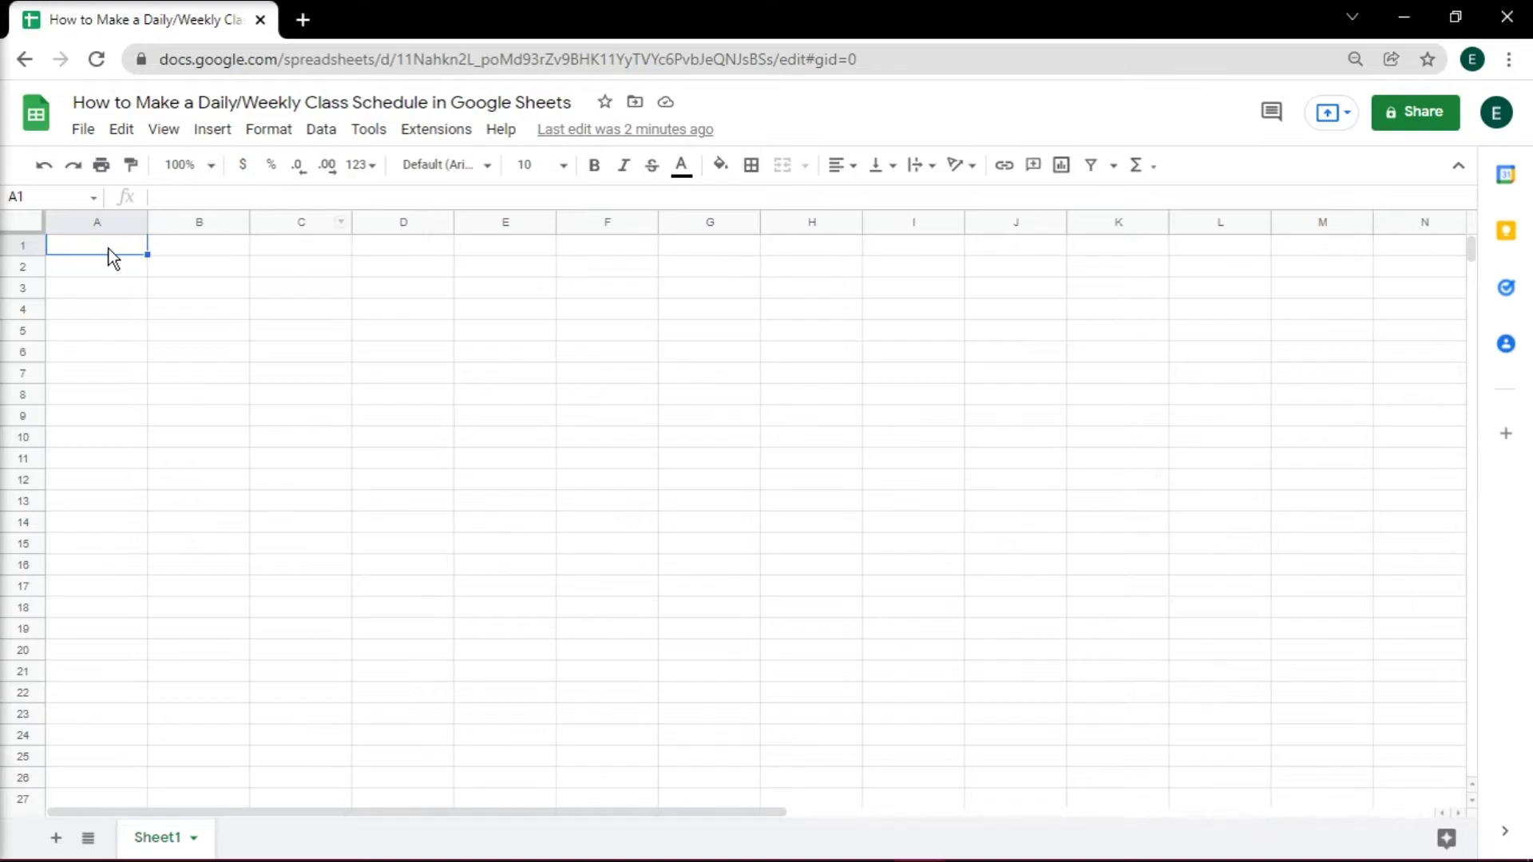
Enter the title 'Sample Student Schedule' in A1 and 'Spring 2021 Schedule' in A2
{"action": "type", "text": "Sample Student Schedule"}
{"action": "left_click", "coordinate": [84, 267]}
{"action": "type", "text": "Spring 20"}
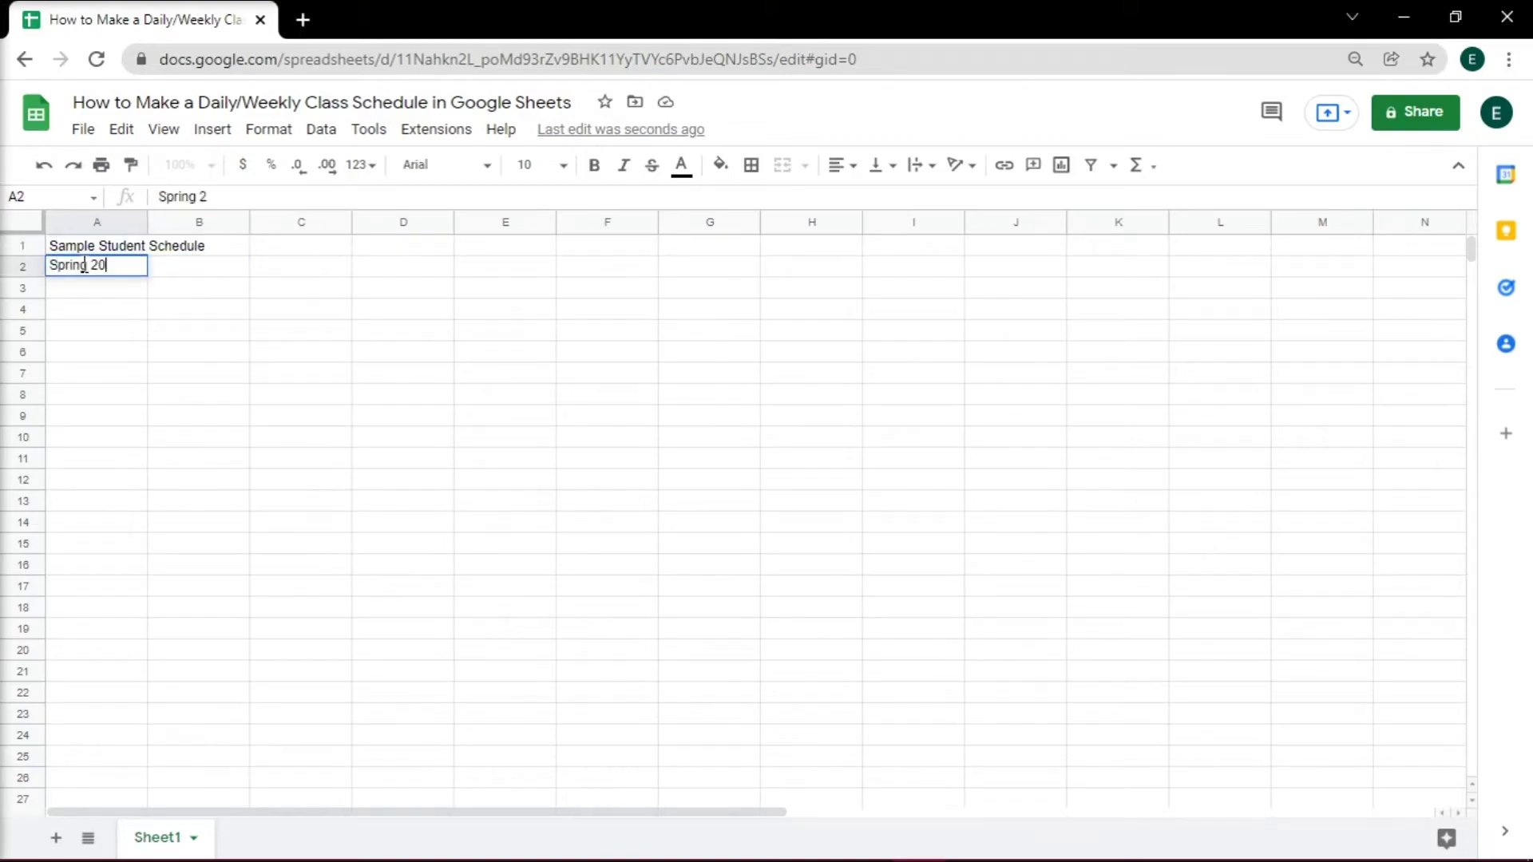
{"action": "type", "text": "21 Schedule"}
{"action": "key", "text": "Return"}
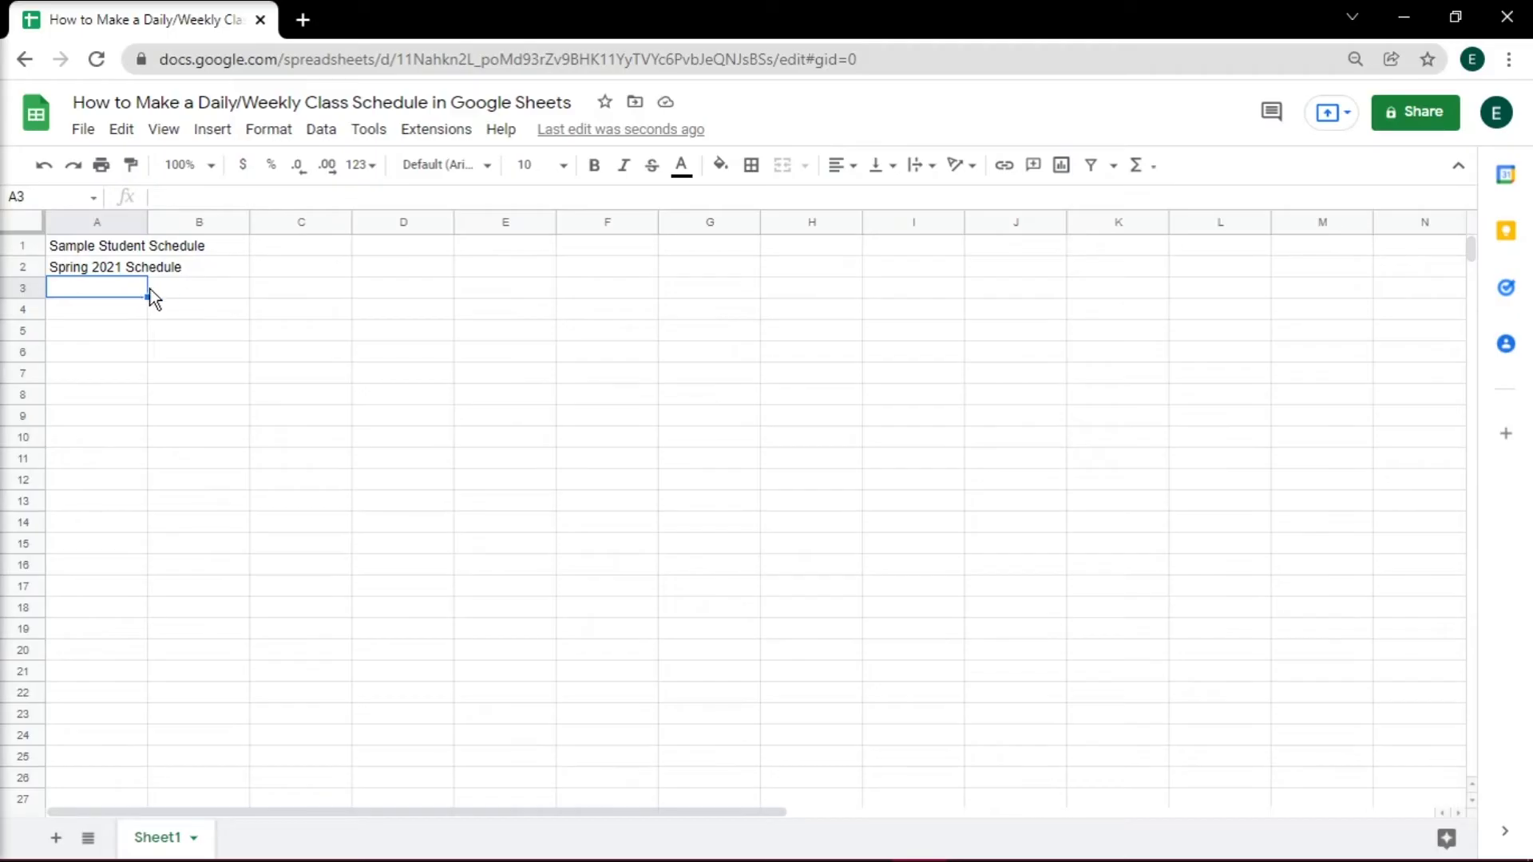
Enter the day headers Monday through Friday in B3:F3
{"action": "left_click", "coordinate": [177, 284]}
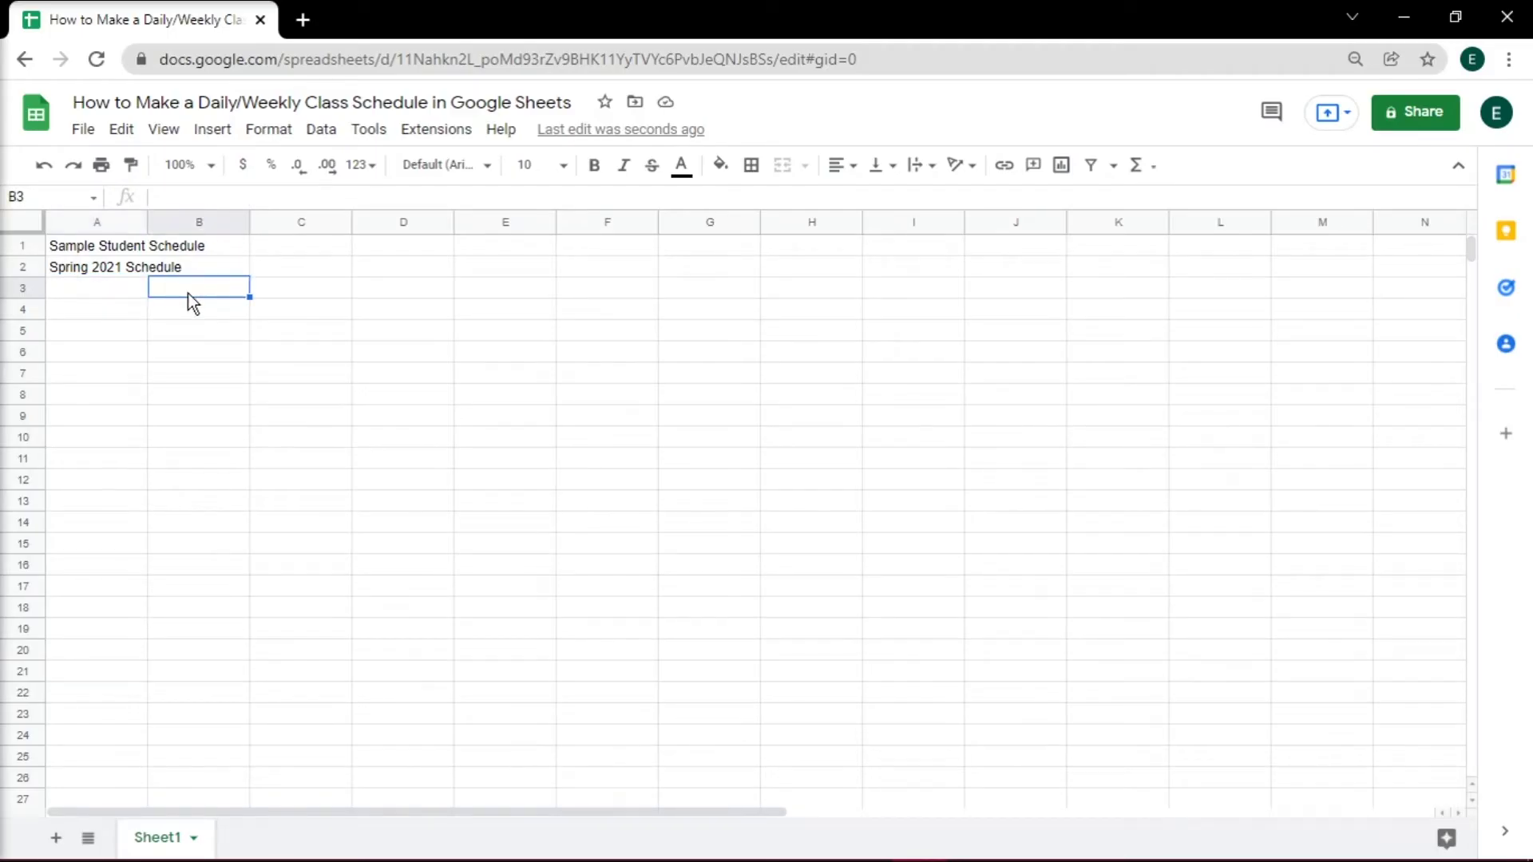
{"action": "type", "text": "Monday"}
{"action": "key", "text": "Tab"}
{"action": "type", "text": "T"}
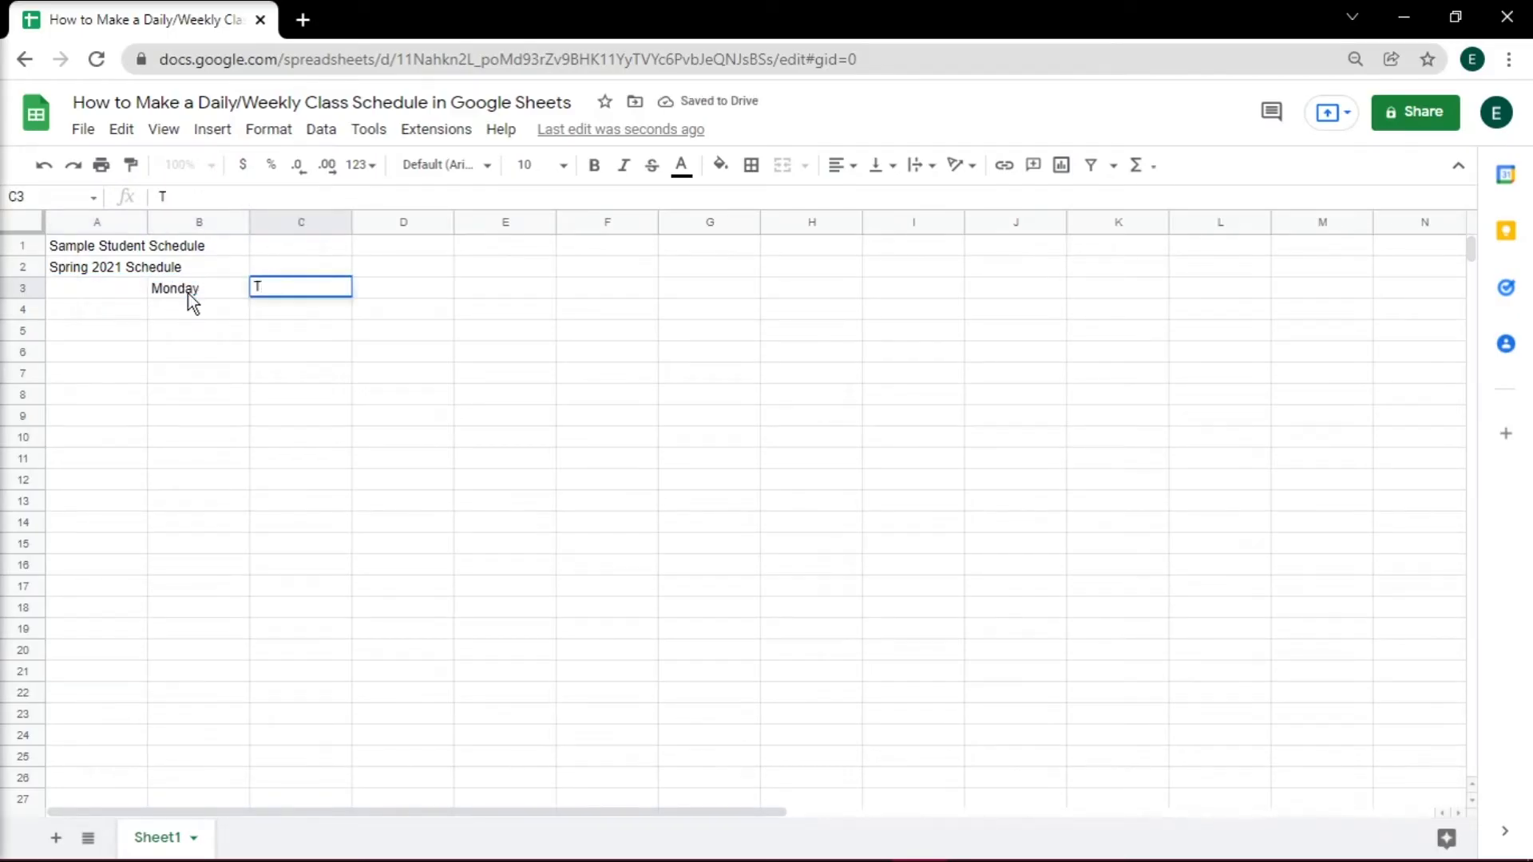
{"action": "type", "text": "uesday"}
{"action": "key", "text": "Tab"}
{"action": "type", "text": "Wednesday"}
{"action": "key", "text": "Tab"}
{"action": "type", "text": "Thursday"}
{"action": "key", "text": "Tab"}
{"action": "type", "text": "Friday"}
List the hourly times 8:00 AM through 6:00 PM in column A from A4
{"action": "left_click", "coordinate": [81, 309]}
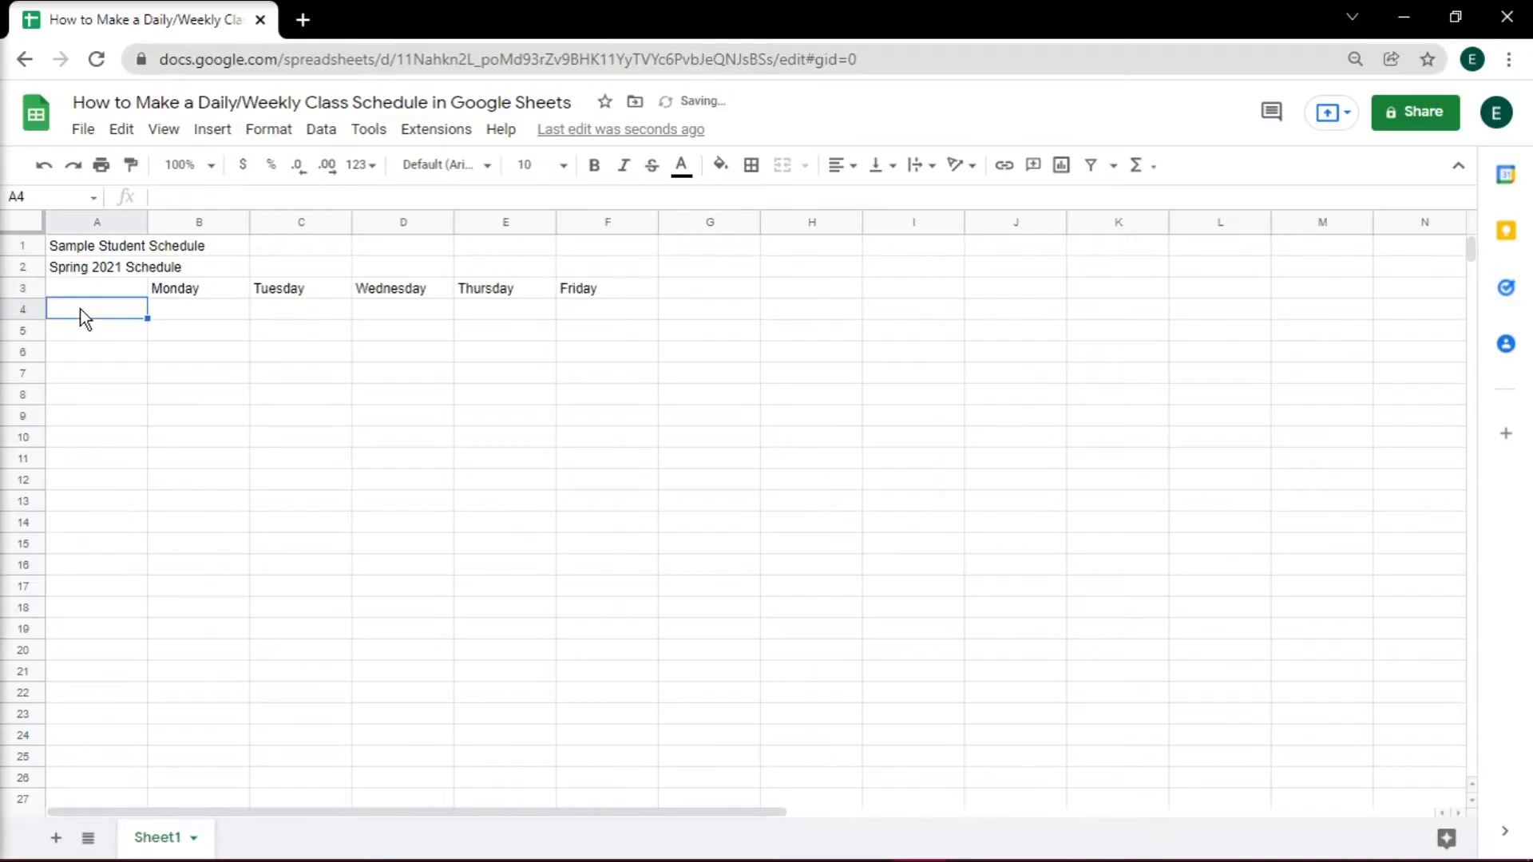
{"action": "type", "text": "8:00 AM"}
{"action": "key", "text": "Return"}
{"action": "key", "text": "Return"}
{"action": "type", "text": "9"}
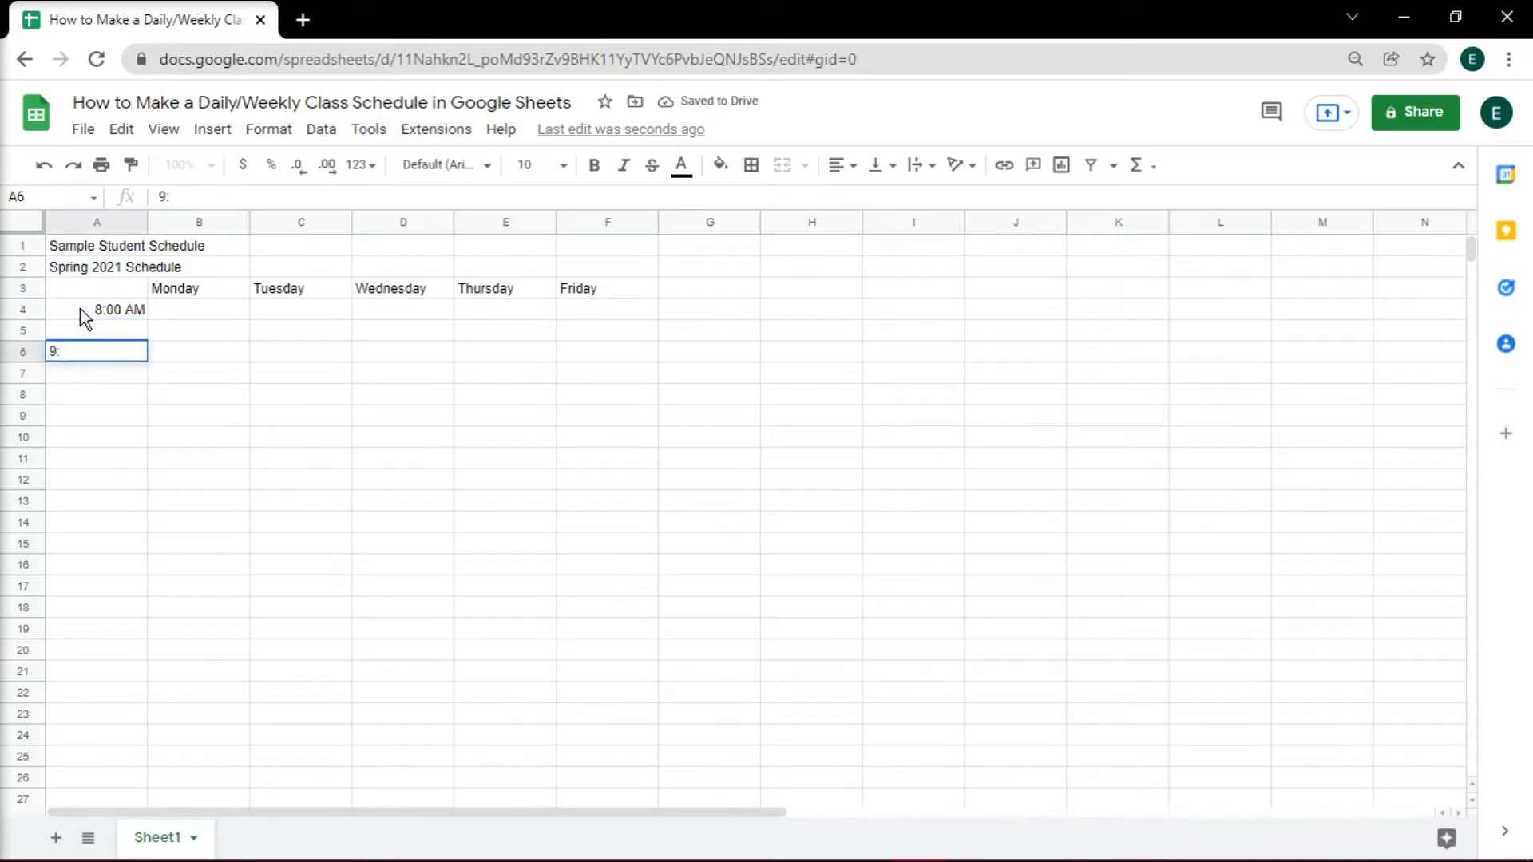
{"action": "type", "text": ":00 AM"}
{"action": "key", "text": "Return"}
{"action": "key", "text": "Return"}
{"action": "type", "text": "10:00 AM"}
{"action": "key", "text": "Return"}
{"action": "key", "text": "Return"}
{"action": "type", "text": "11:00 AM"}
{"action": "key", "text": "Return"}
{"action": "key", "text": "Return"}
{"action": "type", "text": "12:00 PM"}
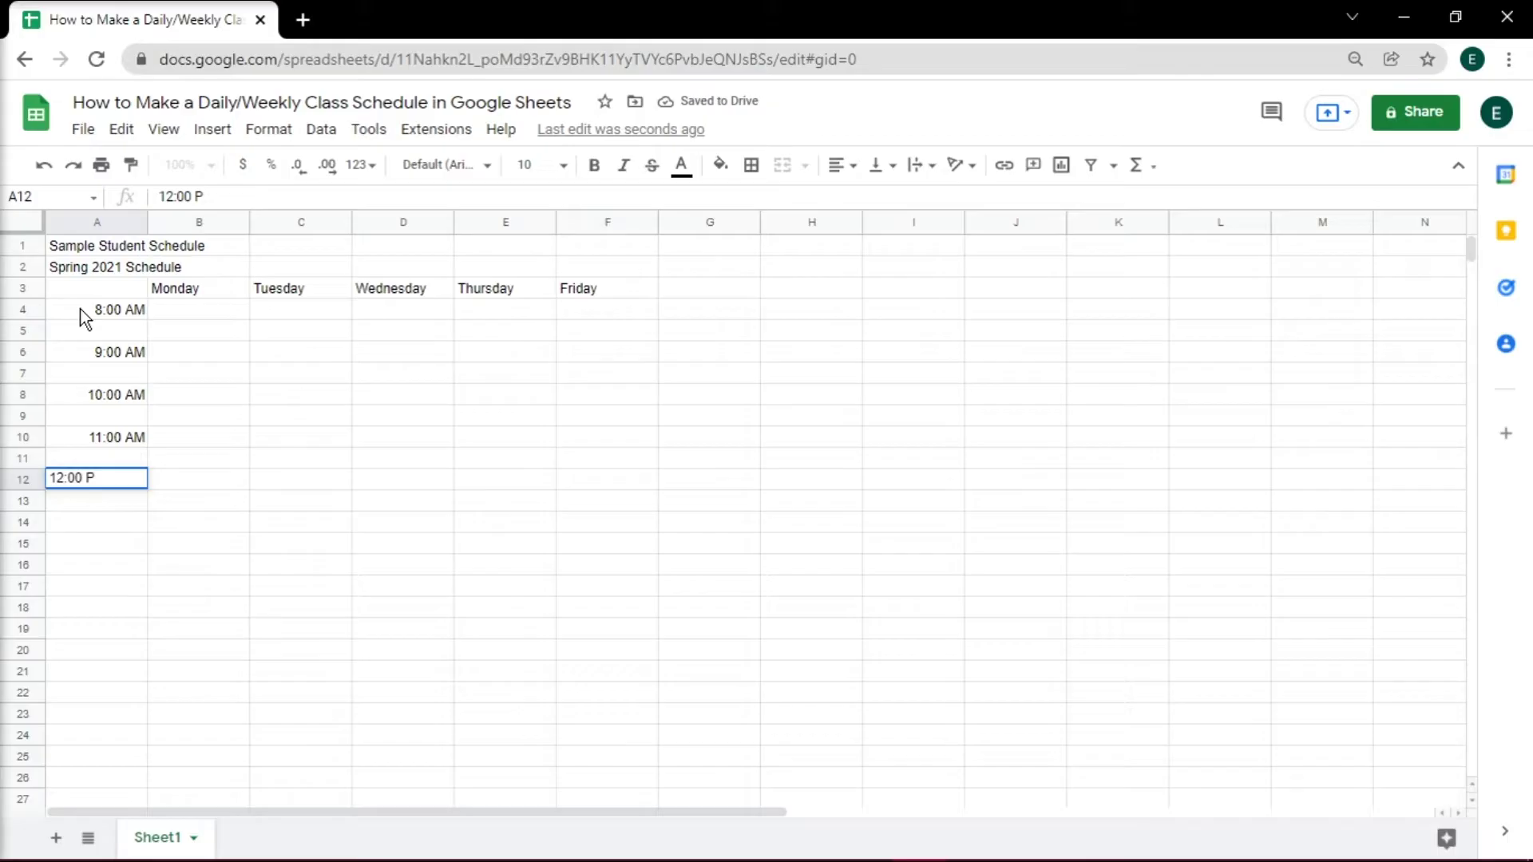
{"action": "key", "text": "Return"}
{"action": "key", "text": "Return"}
{"action": "type", "text": "00 PM"}
{"action": "key", "text": "Return"}
{"action": "key", "text": "Return"}
{"action": "type", "text": "2:00 PM"}
{"action": "key", "text": "Return"}
{"action": "key", "text": "Return"}
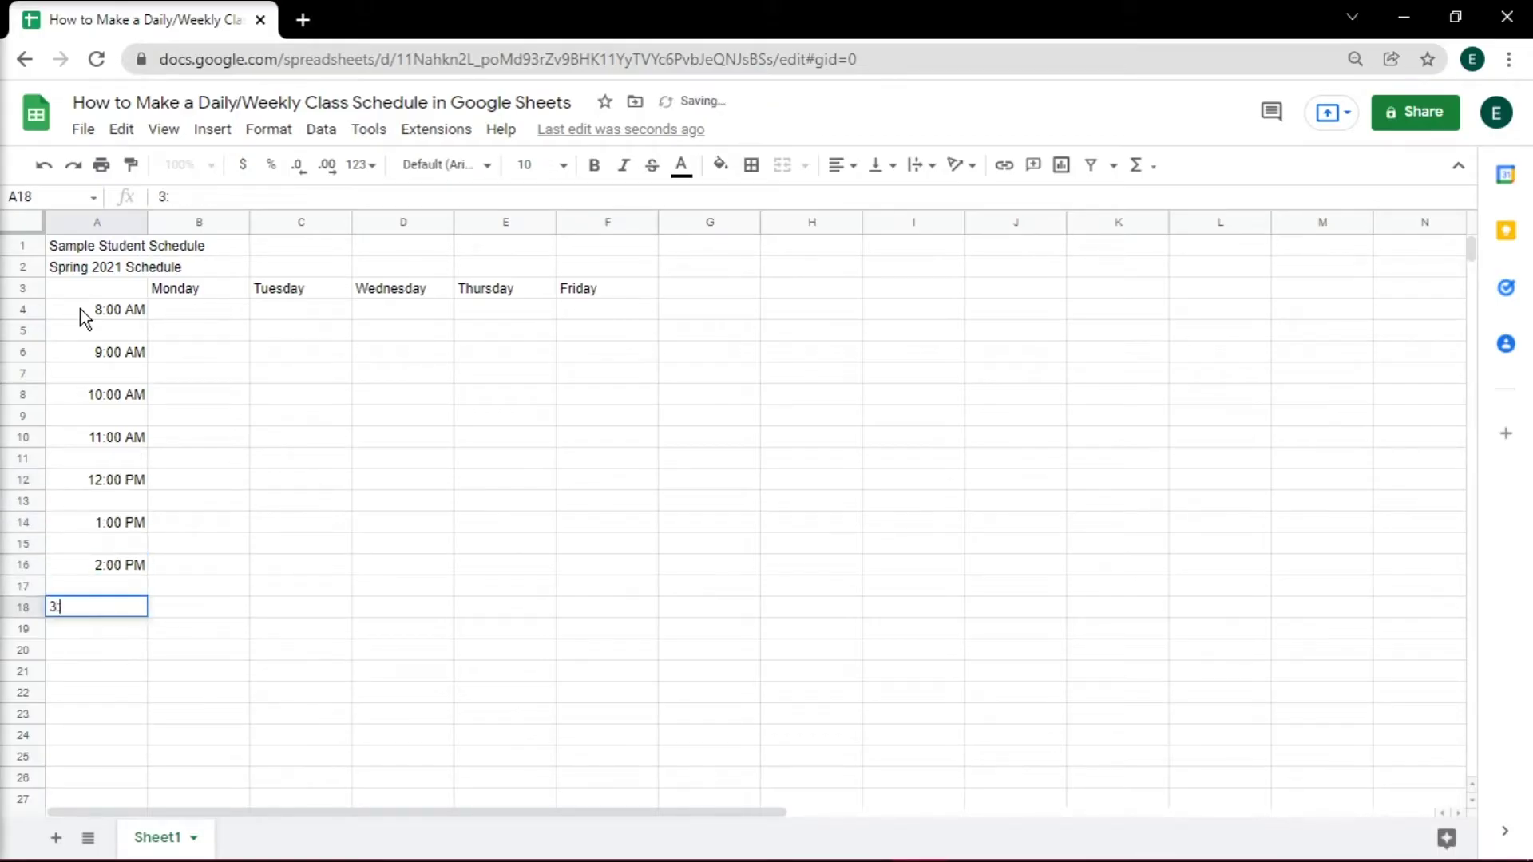
{"action": "type", "text": "3:00 PM"}
{"action": "key", "text": "Return"}
{"action": "key", "text": "Return"}
{"action": "type", "text": ":00 PM"}
{"action": "key", "text": "Return"}
{"action": "key", "text": "Return"}
{"action": "type", "text": "5:00 PM"}
{"action": "key", "text": "Return"}
{"action": "key", "text": "Return"}
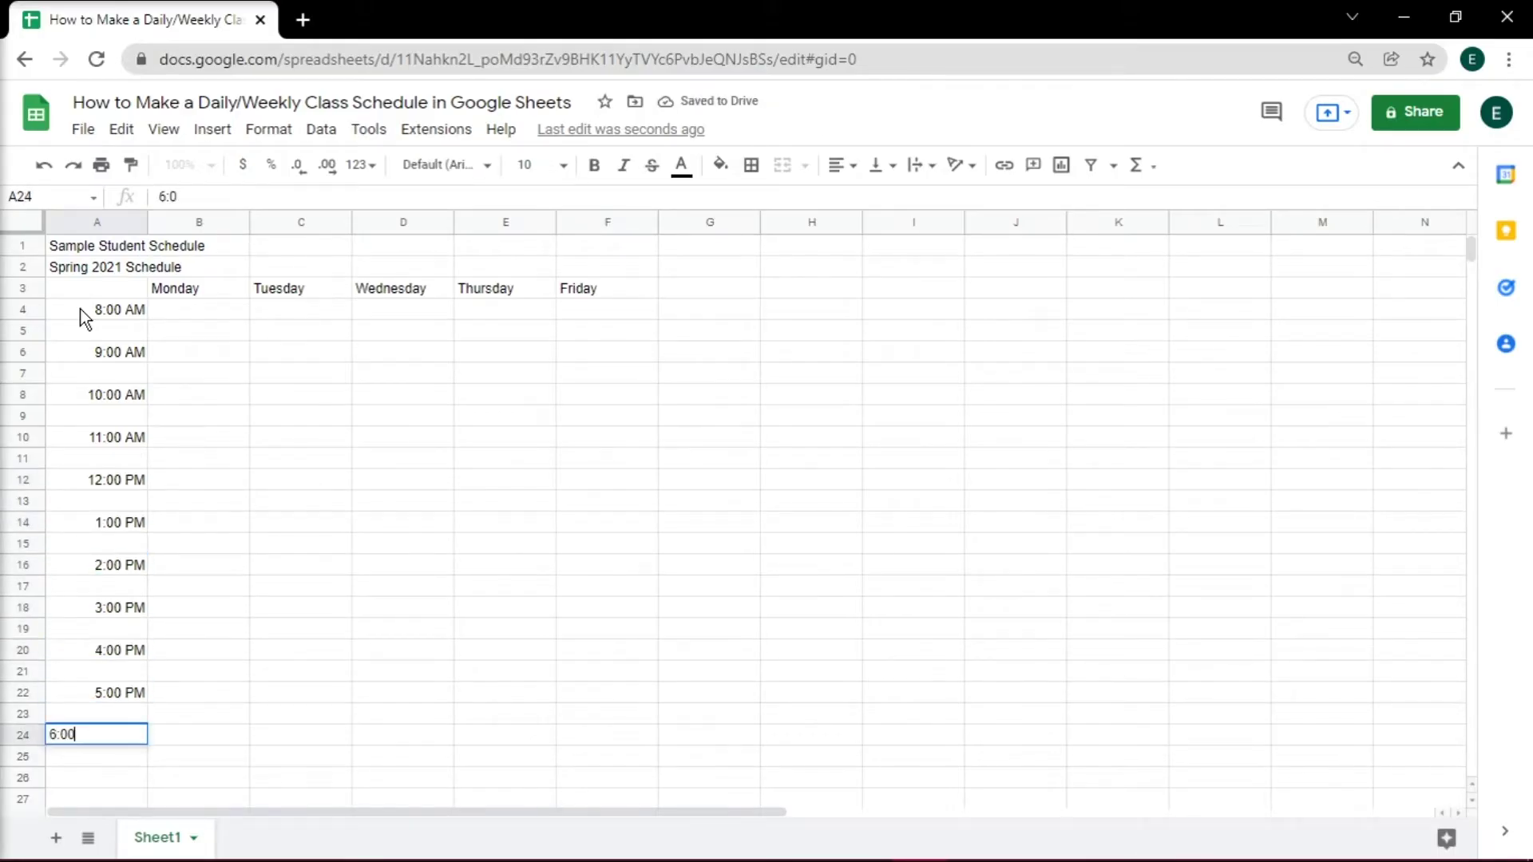
{"action": "type", "text": "6:00 PM"}
{"action": "key", "text": "Return"}
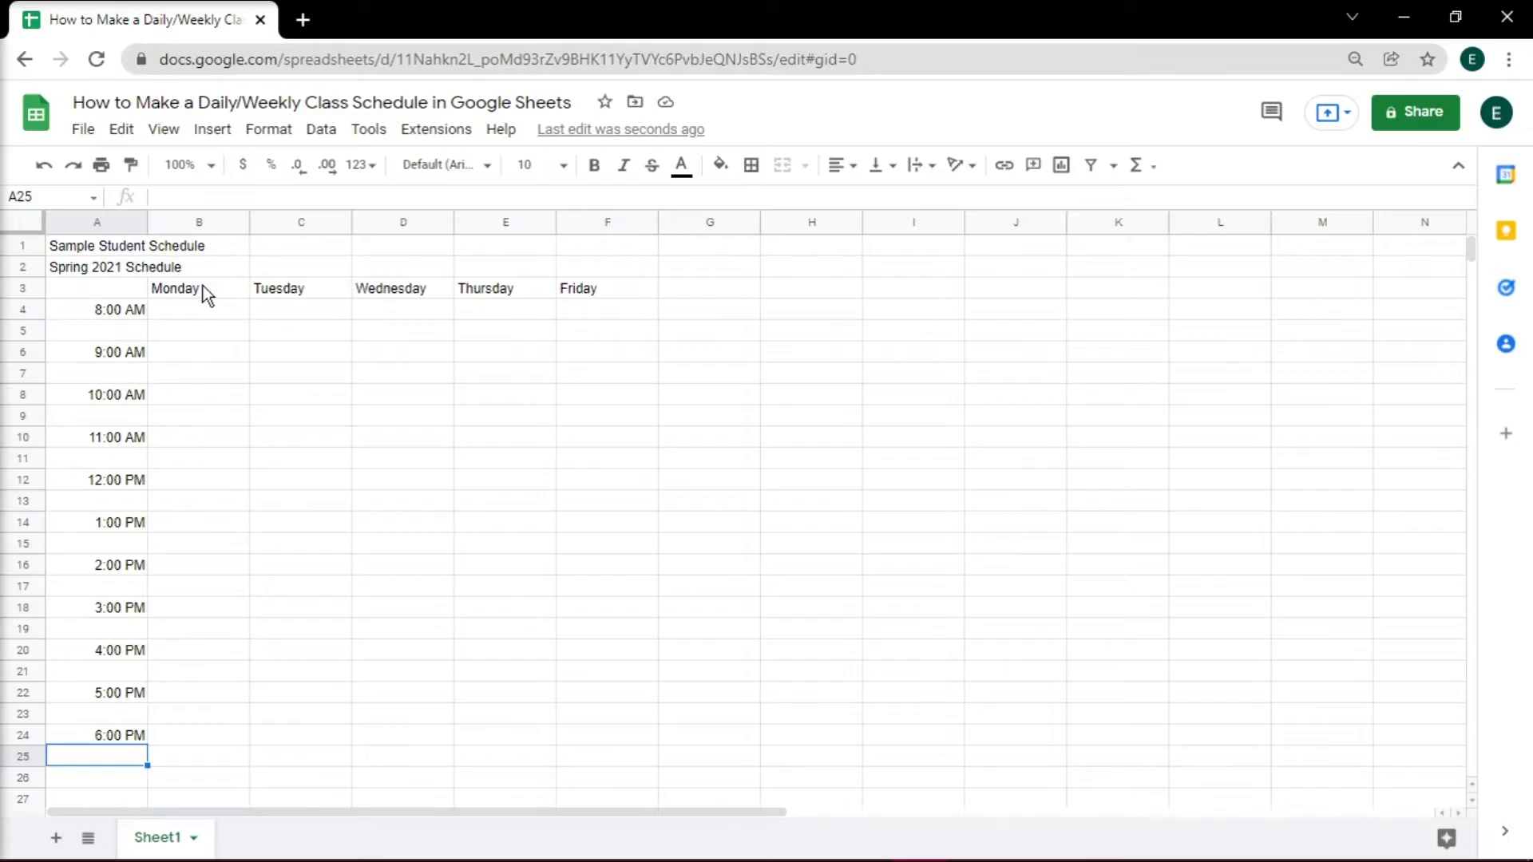
Enter Algebra 1020 in B4 and copy it unchanged across Monday–Friday
{"action": "left_click", "coordinate": [195, 310]}
{"action": "type", "text": "Algebra 1020"}
{"action": "left_click", "coordinate": [242, 322]}
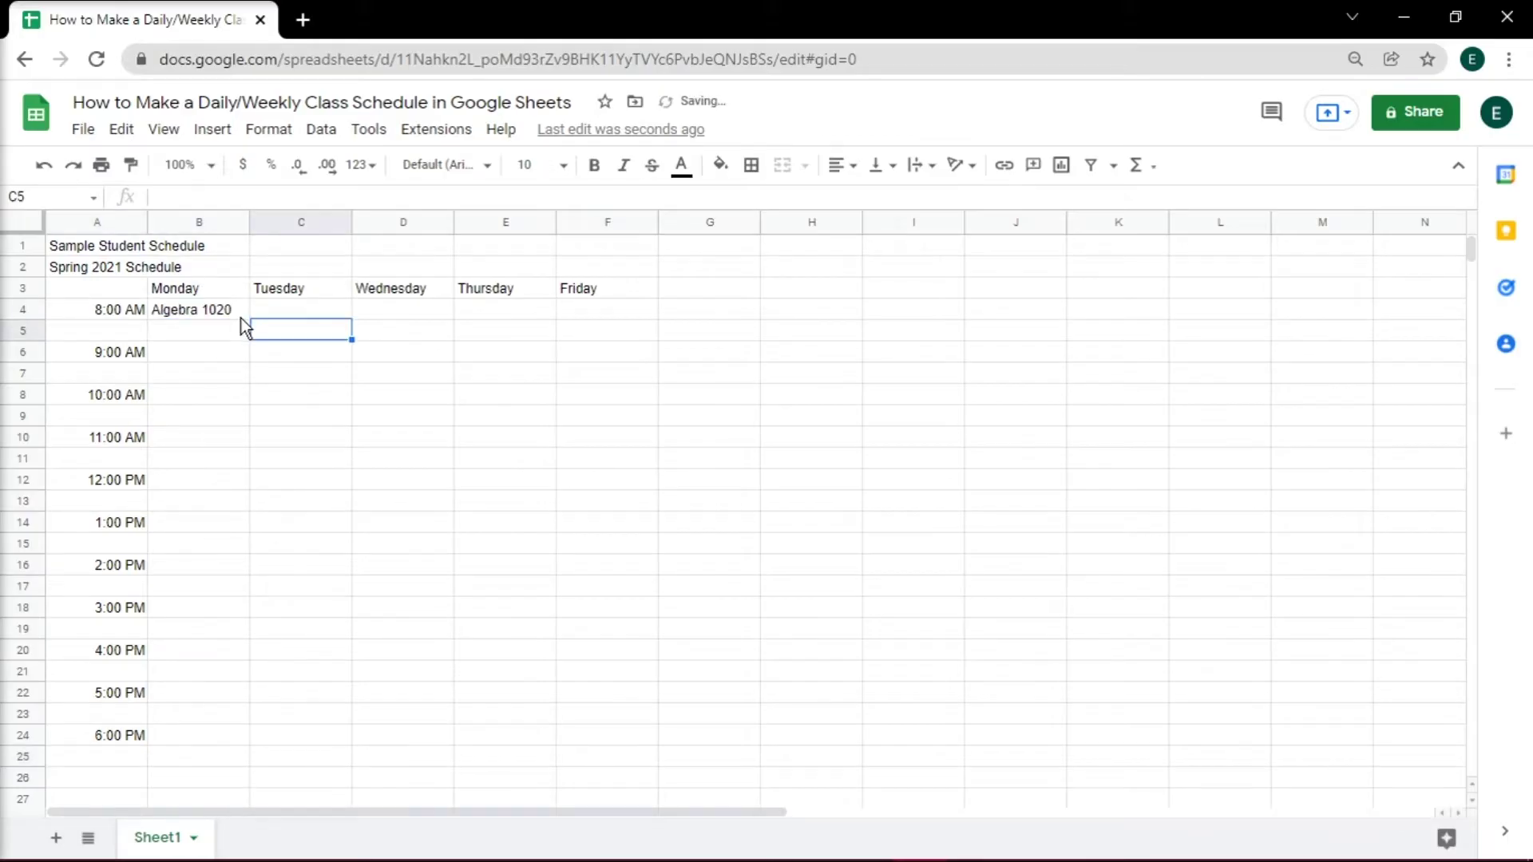
{"action": "left_click_drag", "start_coordinate": [248, 318], "coordinate": [590, 315]}
{"action": "key", "text": "ctrl+z"}
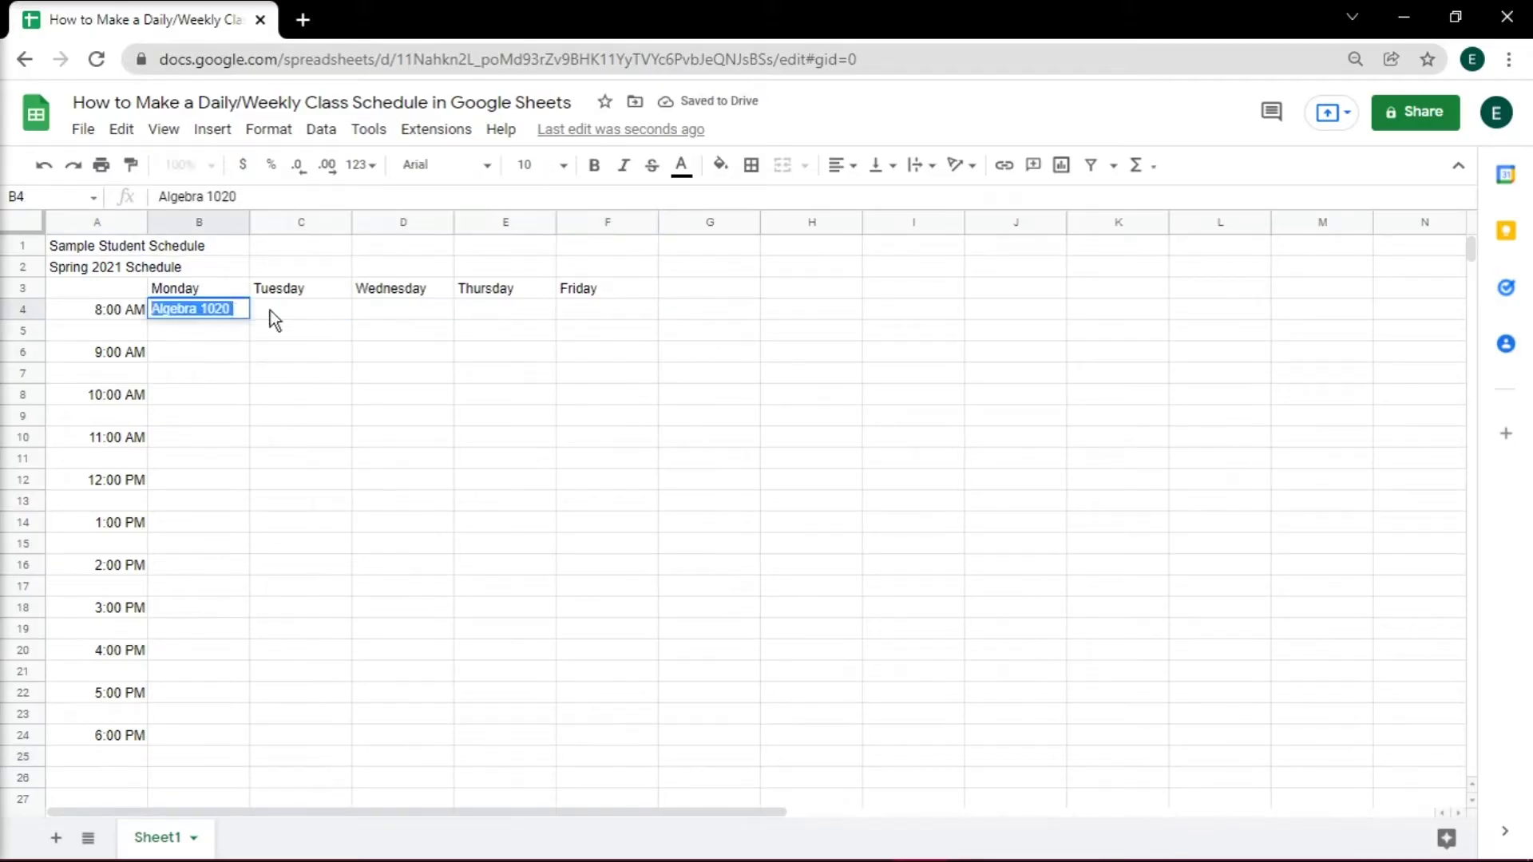
{"action": "left_click_drag", "start_coordinate": [274, 320], "coordinate": [607, 311]}
{"action": "type", "text": "Algebra 1020\tAlgebra 1020\tAlgebra 1020\tAlgebra 1020"}
Enter the class time 8:00-8:45 AM in B5 and paste it across the weekdays
{"action": "left_click", "coordinate": [194, 332]}
{"action": "type", "text": "8"}
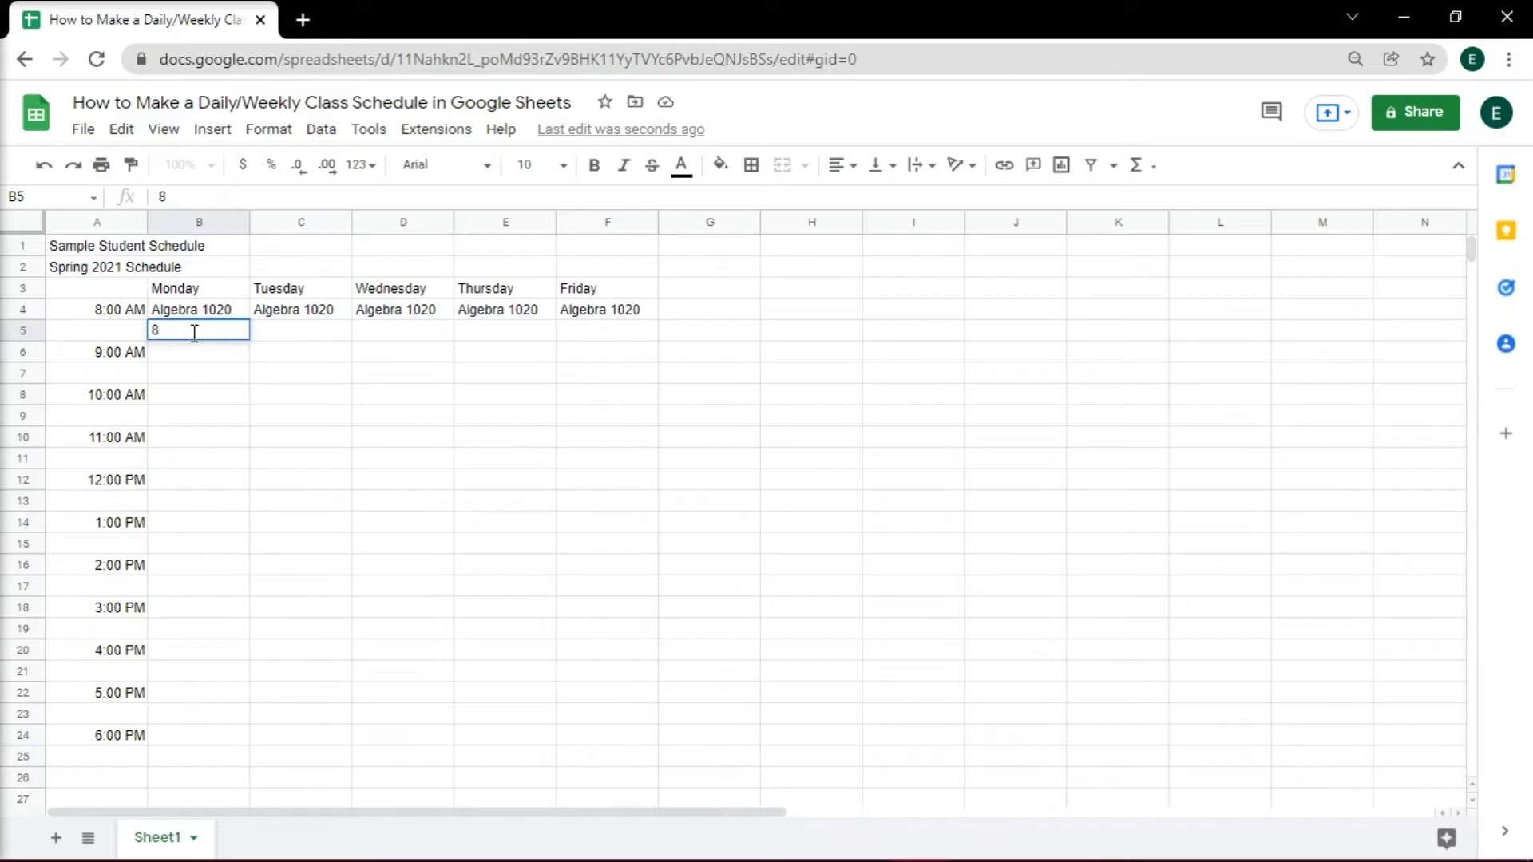
{"action": "type", "text": ":00-8:45 am"}
{"action": "key", "text": "ctrl+a"}
{"action": "key", "text": "ctrl+c"}
{"action": "left_click", "coordinate": [270, 332]}
{"action": "key", "text": "shift+Right"}
{"action": "key", "text": "shift+Right"}
{"action": "key", "text": "shift+Right"}
{"action": "key", "text": "ctrl+v"}
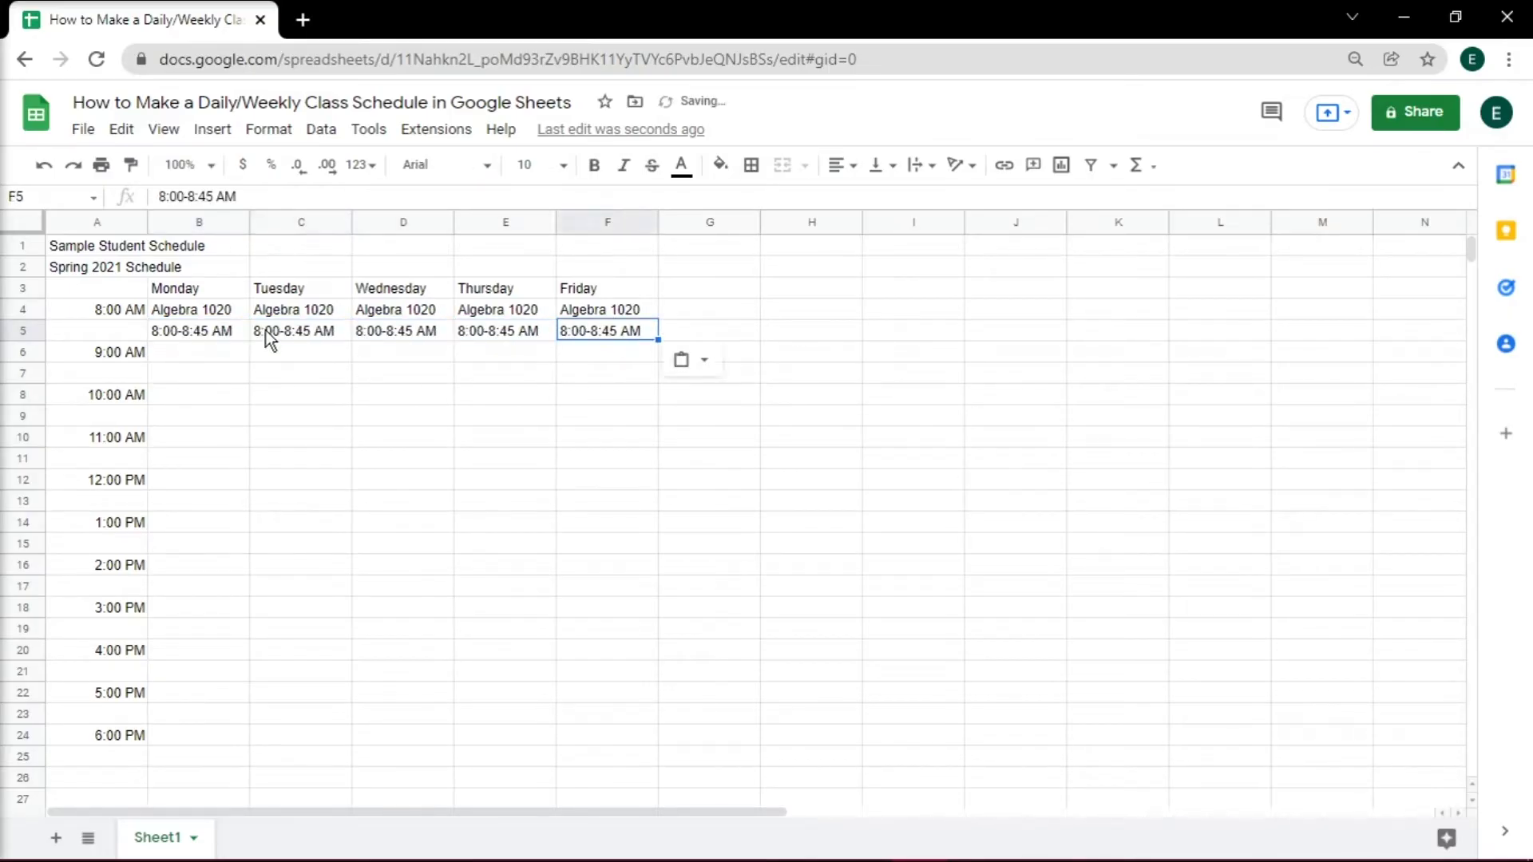
{"action": "left_click_drag", "start_coordinate": [192, 289], "coordinate": [578, 294]}
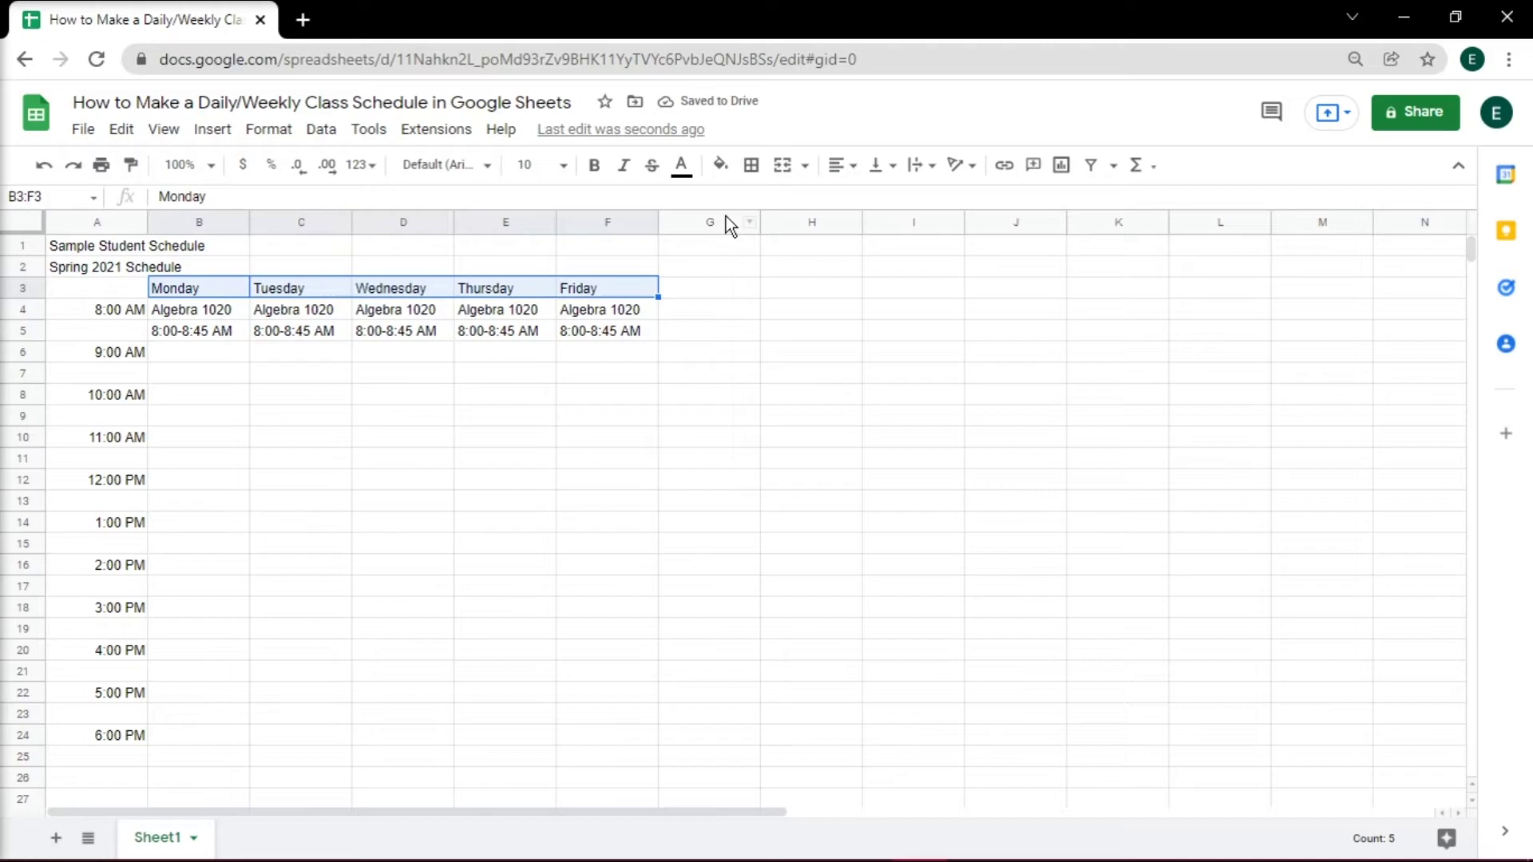
Center the day headers and the times in column A
{"action": "left_click", "coordinate": [859, 166]}
{"action": "left_click", "coordinate": [863, 202]}
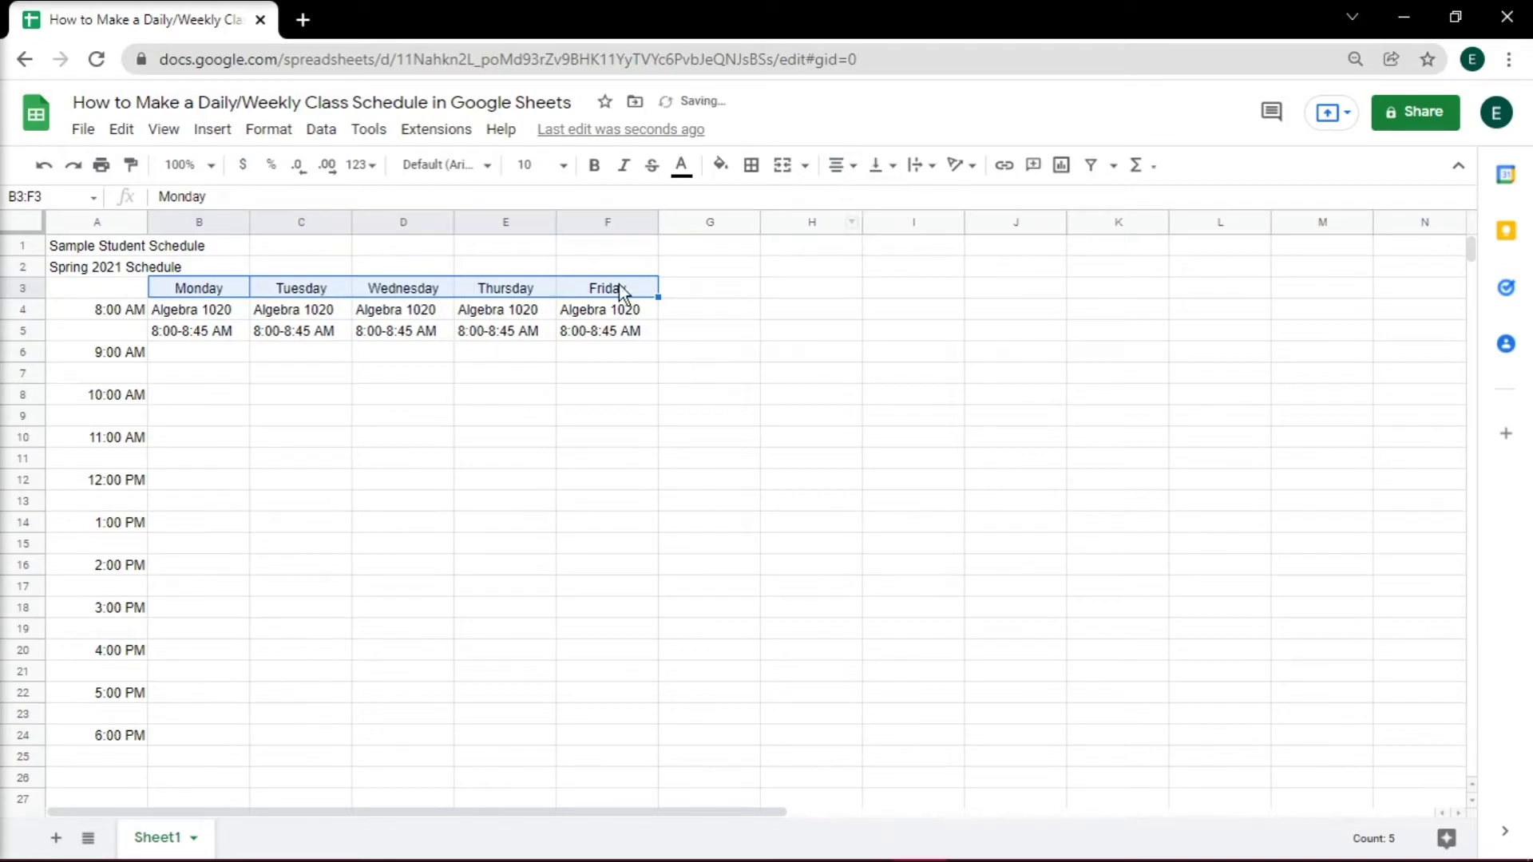
{"action": "left_click_drag", "start_coordinate": [124, 311], "coordinate": [119, 735]}
{"action": "key", "text": "ctrl+shift+e"}
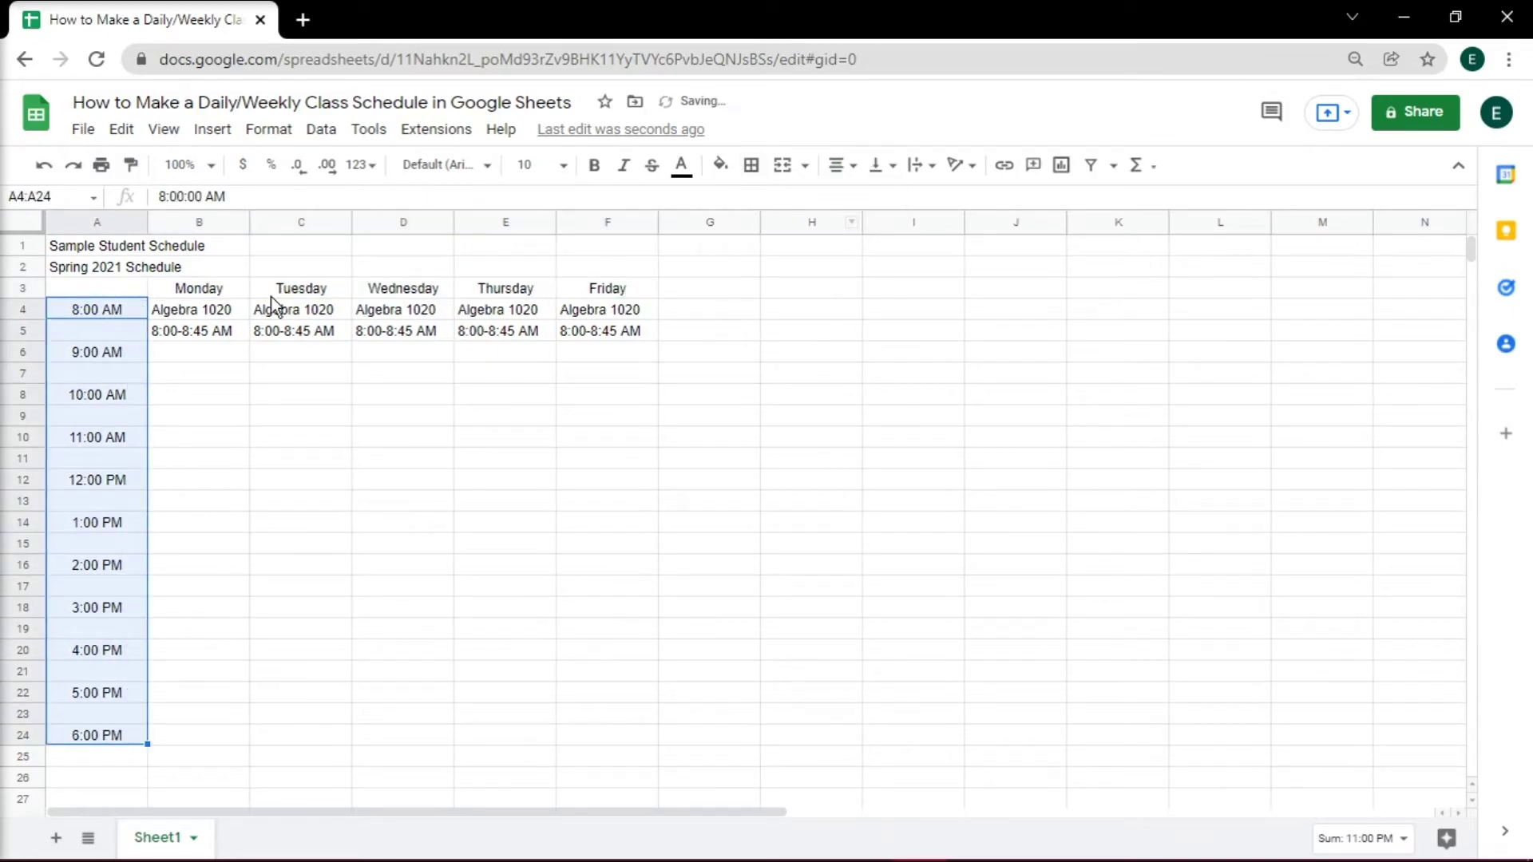
Make the day headers bold, underlined Bebas Neue at size 18
{"action": "left_click_drag", "start_coordinate": [199, 289], "coordinate": [580, 285]}
{"action": "key", "text": "ctrl+b"}
{"action": "key", "text": "ctrl+u"}
{"action": "left_click", "coordinate": [190, 317]}
{"action": "left_click_drag", "start_coordinate": [189, 317], "coordinate": [232, 342]}
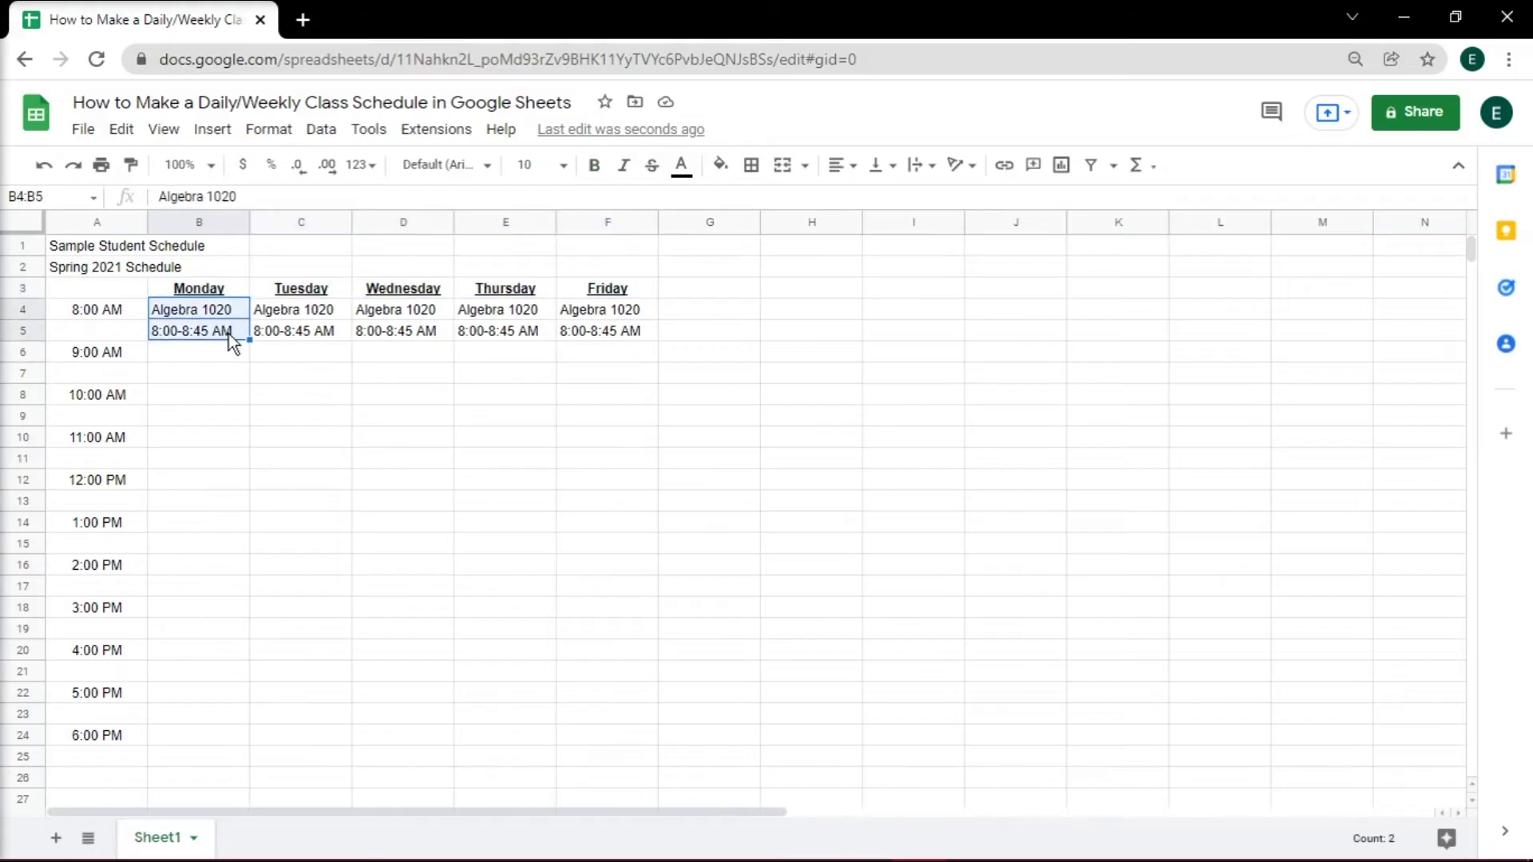
{"action": "left_click_drag", "start_coordinate": [199, 288], "coordinate": [607, 288]}
{"action": "left_click", "coordinate": [447, 165]}
{"action": "left_click", "coordinate": [489, 503]}
{"action": "left_click", "coordinate": [564, 164]}
{"action": "left_click", "coordinate": [528, 459]}
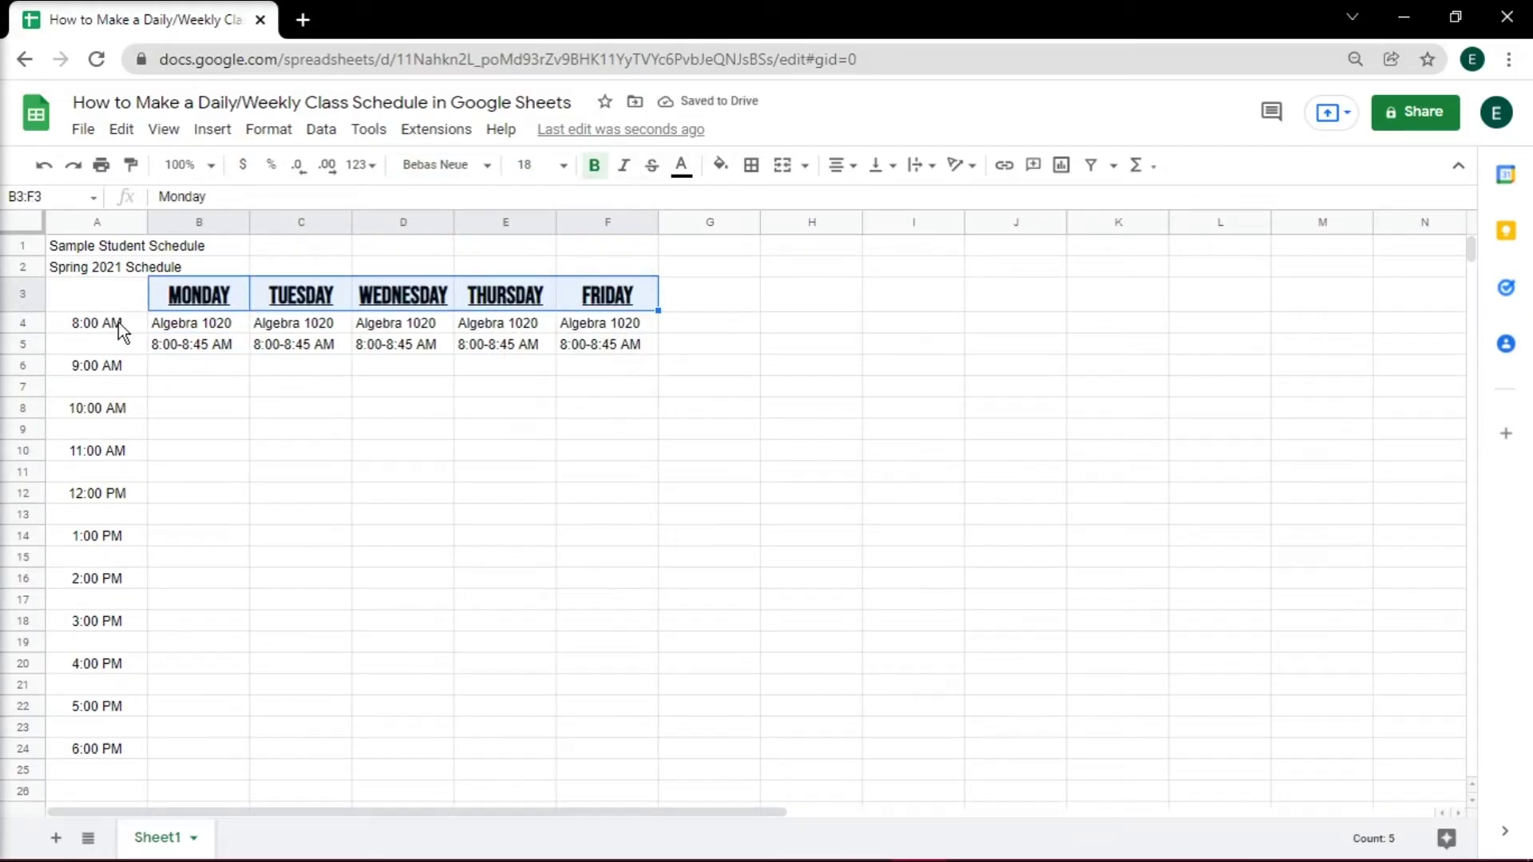
Enlarge the column A times and outline Monday's Algebra block B4:B5
{"action": "left_click_drag", "start_coordinate": [120, 324], "coordinate": [119, 759]}
{"action": "left_click", "coordinate": [563, 164]}
{"action": "left_click", "coordinate": [527, 395]}
{"action": "left_click_drag", "start_coordinate": [190, 326], "coordinate": [232, 347]}
{"action": "left_click", "coordinate": [751, 164]}
{"action": "left_click", "coordinate": [863, 204]}
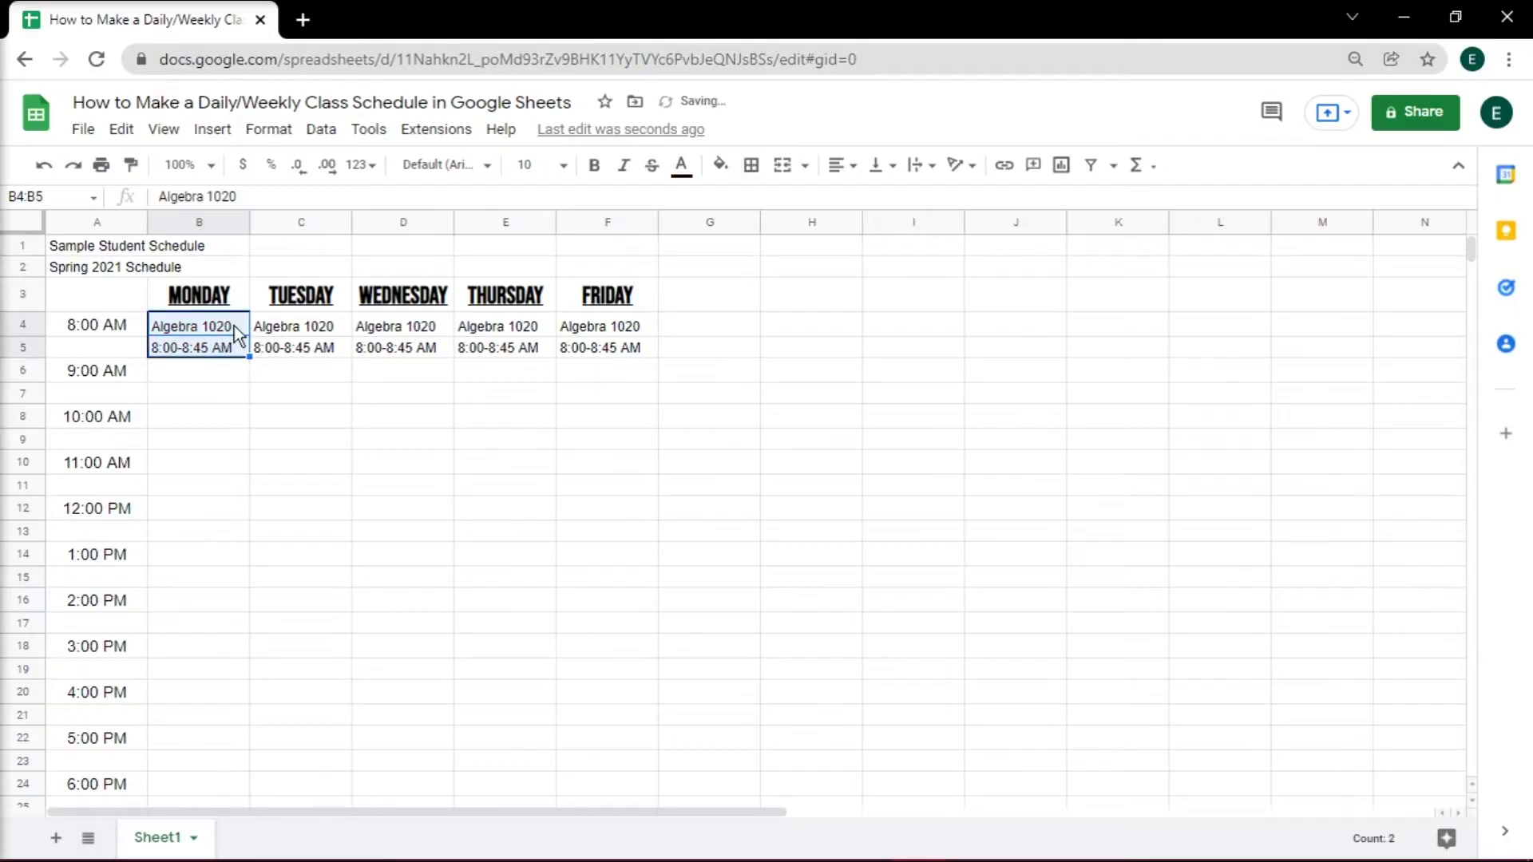
Fill the Algebra blocks light orange and give them outer borders
{"action": "left_click", "coordinate": [730, 171]}
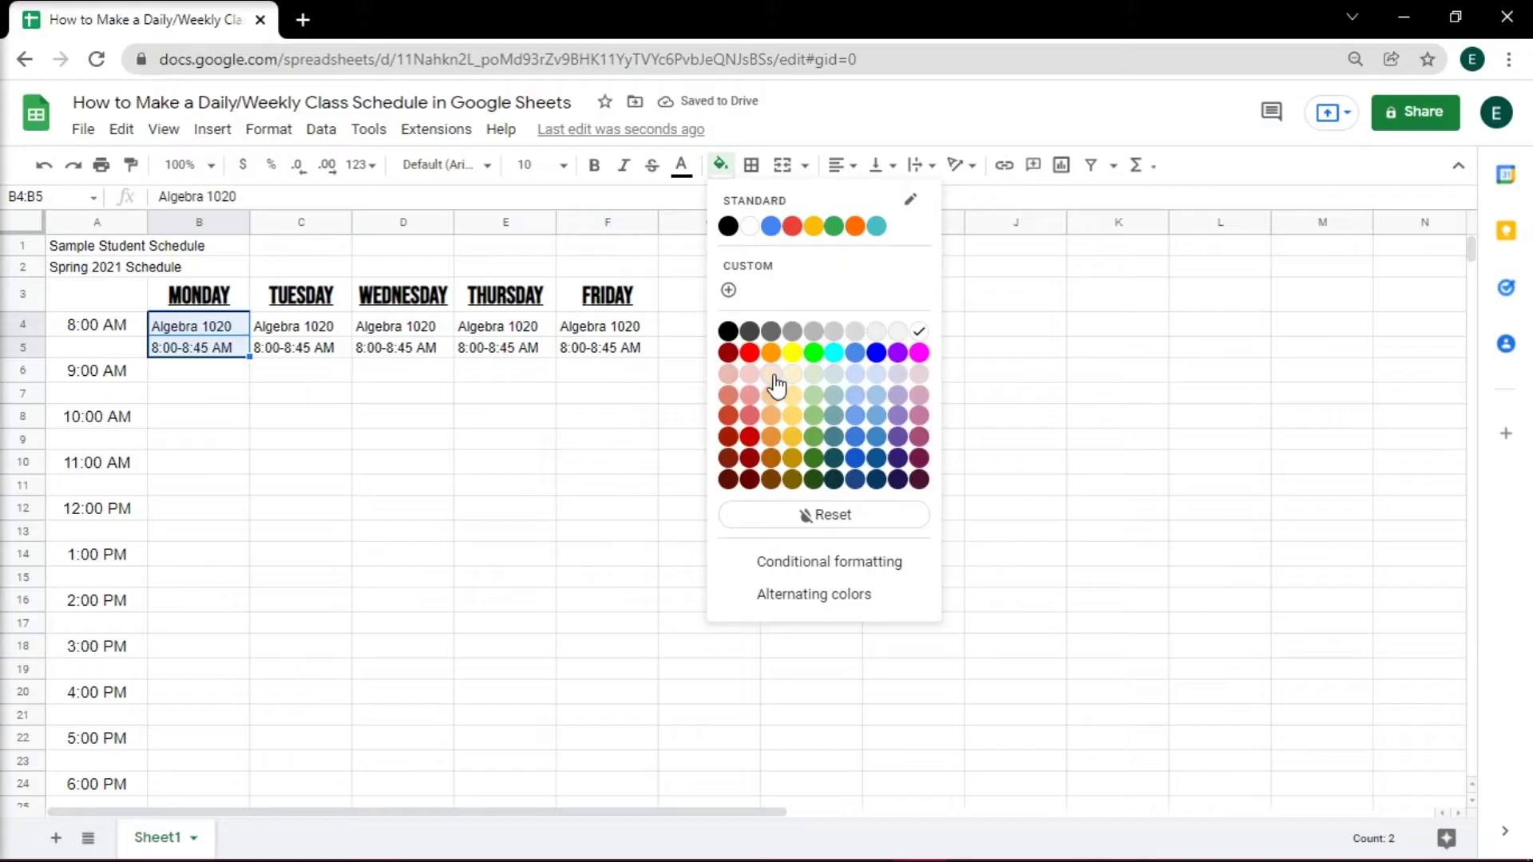
{"action": "left_click", "coordinate": [770, 395]}
{"action": "left_click_drag", "start_coordinate": [295, 326], "coordinate": [301, 346]}
{"action": "left_click", "coordinate": [752, 164]}
{"action": "left_click", "coordinate": [863, 204]}
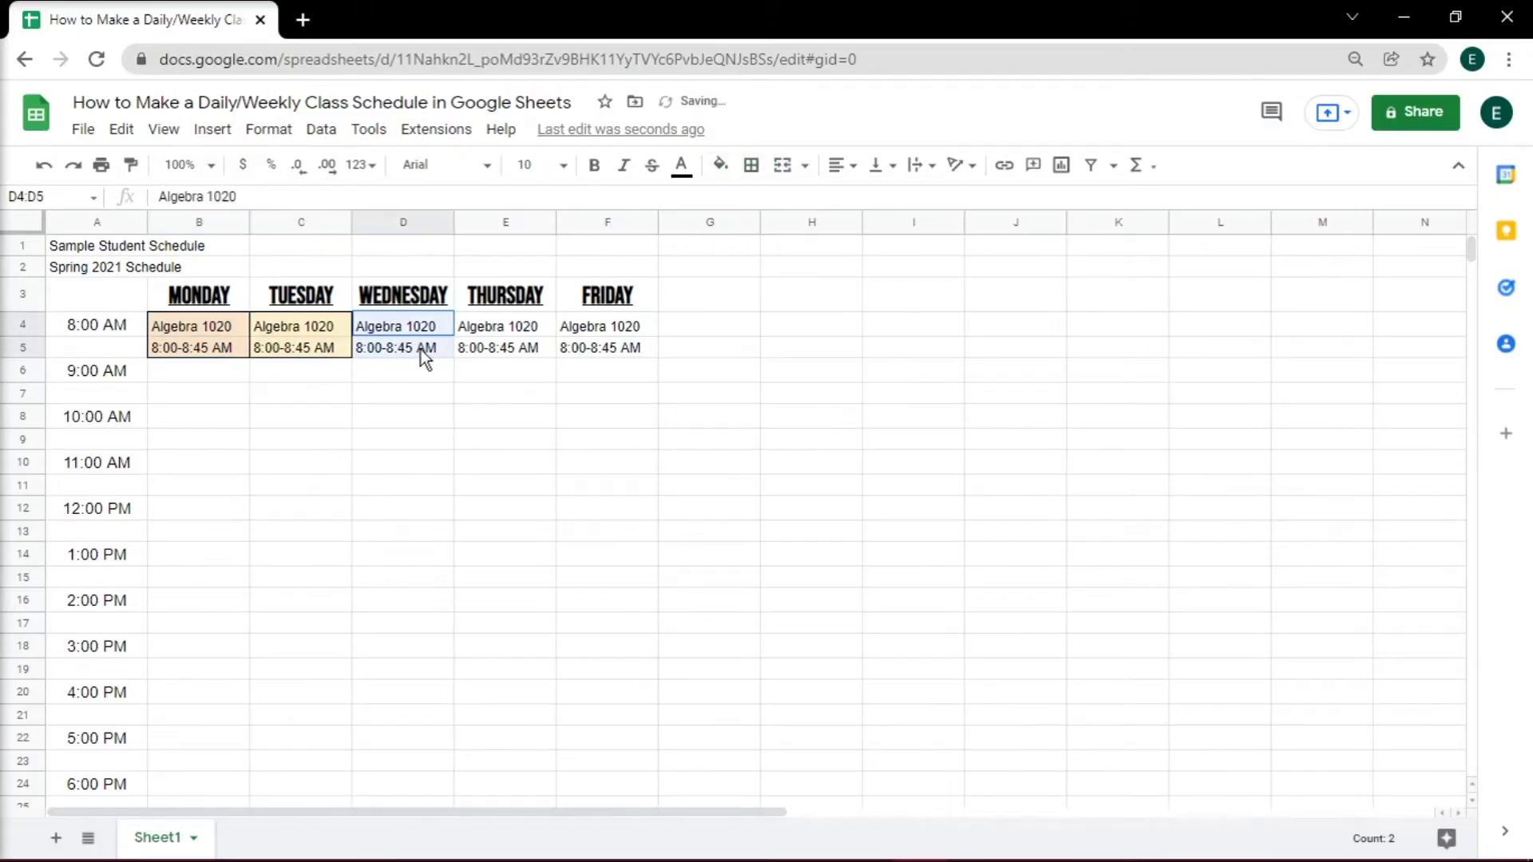
{"action": "left_click", "coordinate": [720, 164]}
{"action": "left_click", "coordinate": [770, 394]}
{"action": "left_click_drag", "start_coordinate": [399, 326], "coordinate": [416, 355]}
{"action": "left_click", "coordinate": [720, 164]}
{"action": "left_click", "coordinate": [770, 395]}
{"action": "left_click_drag", "start_coordinate": [503, 326], "coordinate": [503, 347]}
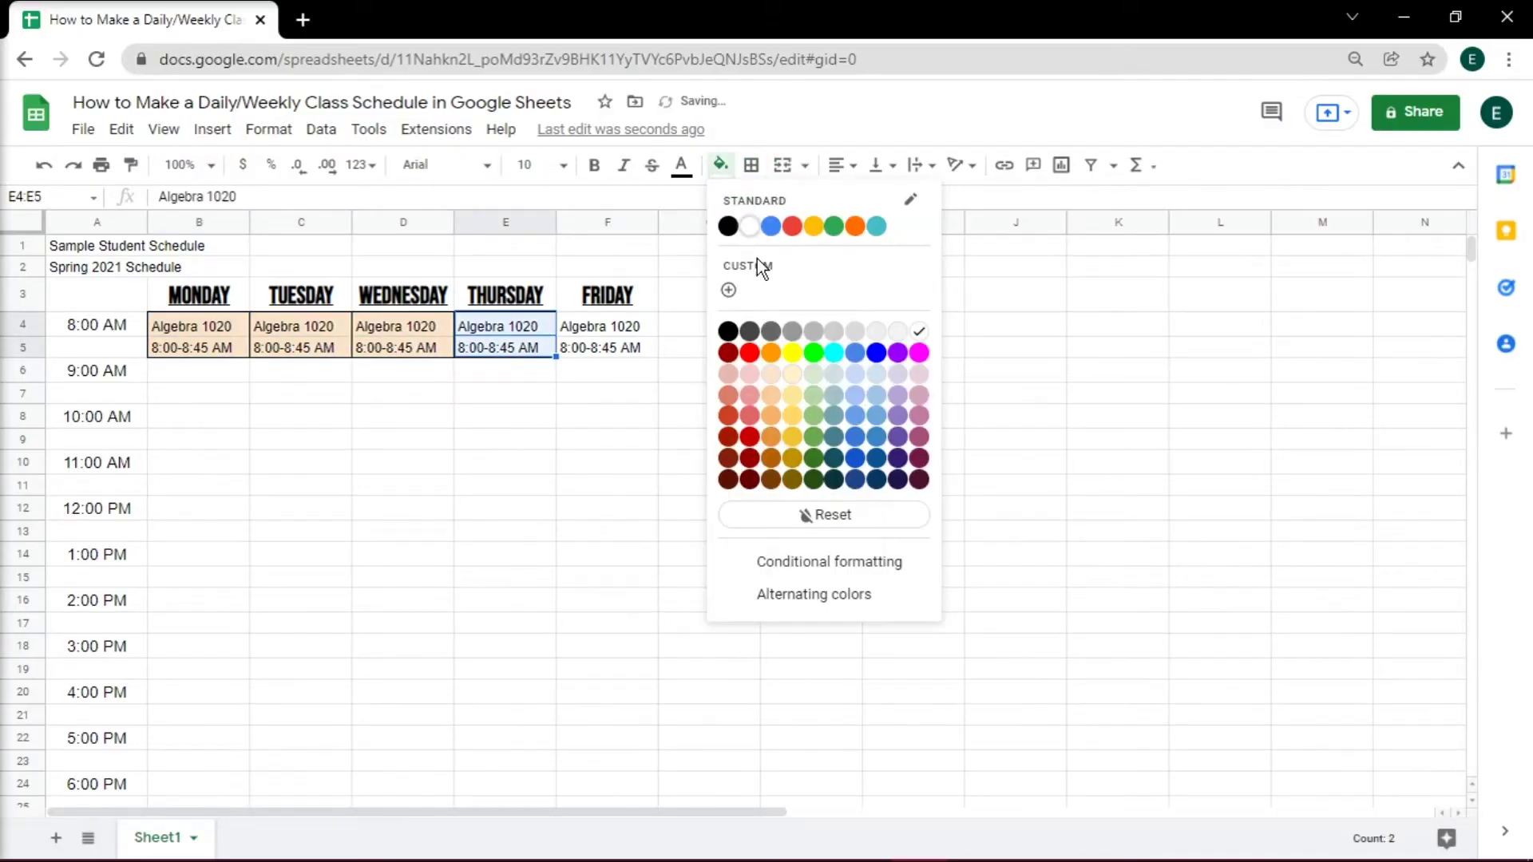
Add a bordered Biology block with 8:00-8:50 AM in C8:C9 and copy it
{"action": "left_click", "coordinate": [301, 414]}
{"action": "type", "text": "Biology"}
{"action": "key", "text": "Return"}
{"action": "type", "text": "8:00-8:50 AM"}
{"action": "left_click_drag", "start_coordinate": [301, 414], "coordinate": [301, 438]}
{"action": "left_click", "coordinate": [751, 165]}
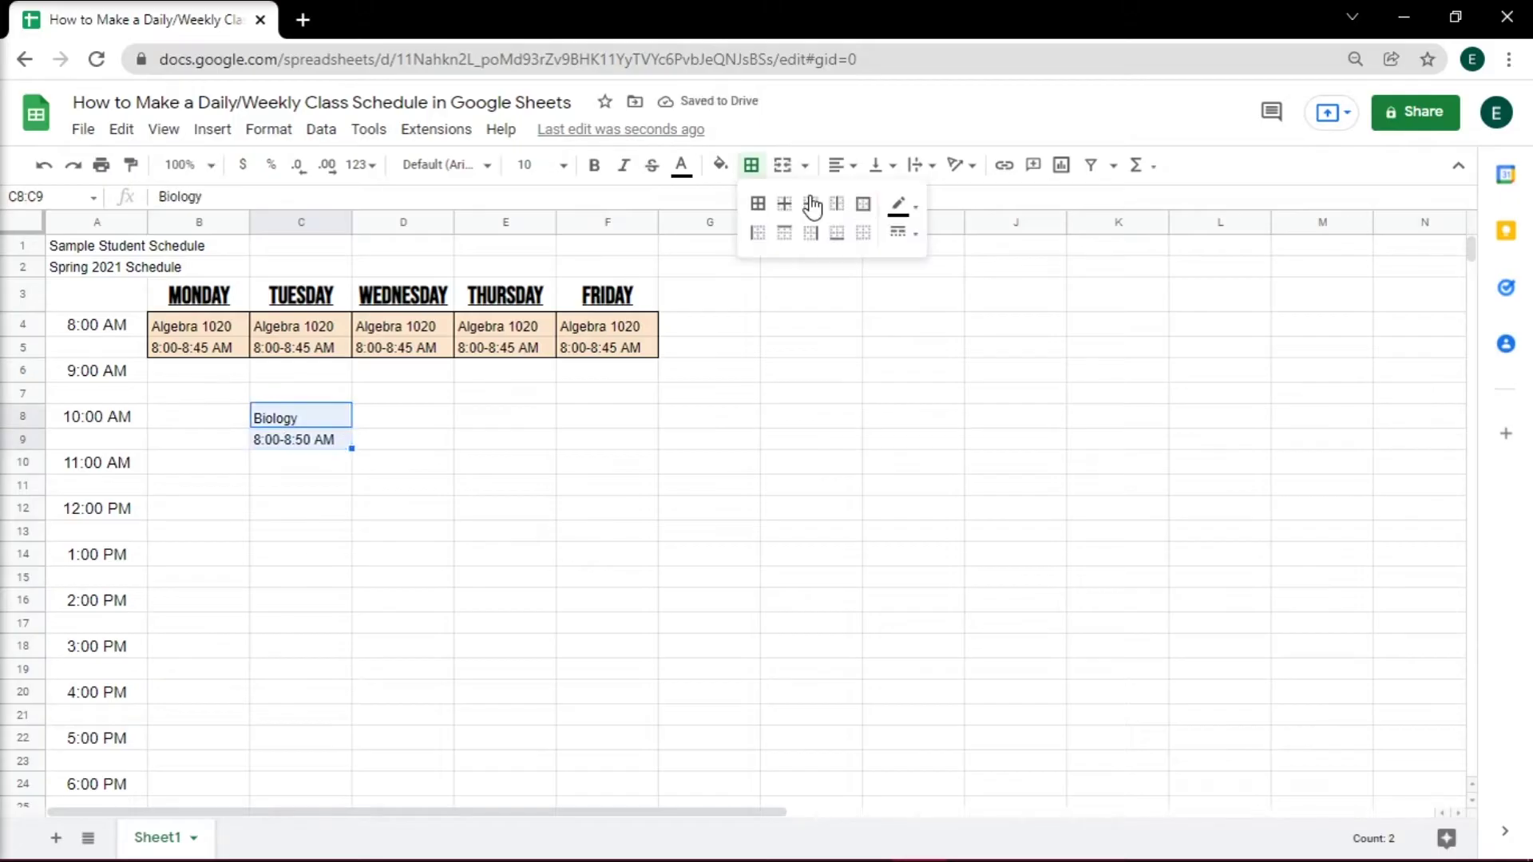
{"action": "type", "text": "Biology\tBiology 8:00-8:50 AM\t8:00-8:50 AM"}
Add Business Mgmt with 2:00-3:00 PM in B16:B17 and copy it toward Wednesday and Thursday
{"action": "left_click", "coordinate": [205, 600]}
{"action": "type", "text": "Business Mgmt"}
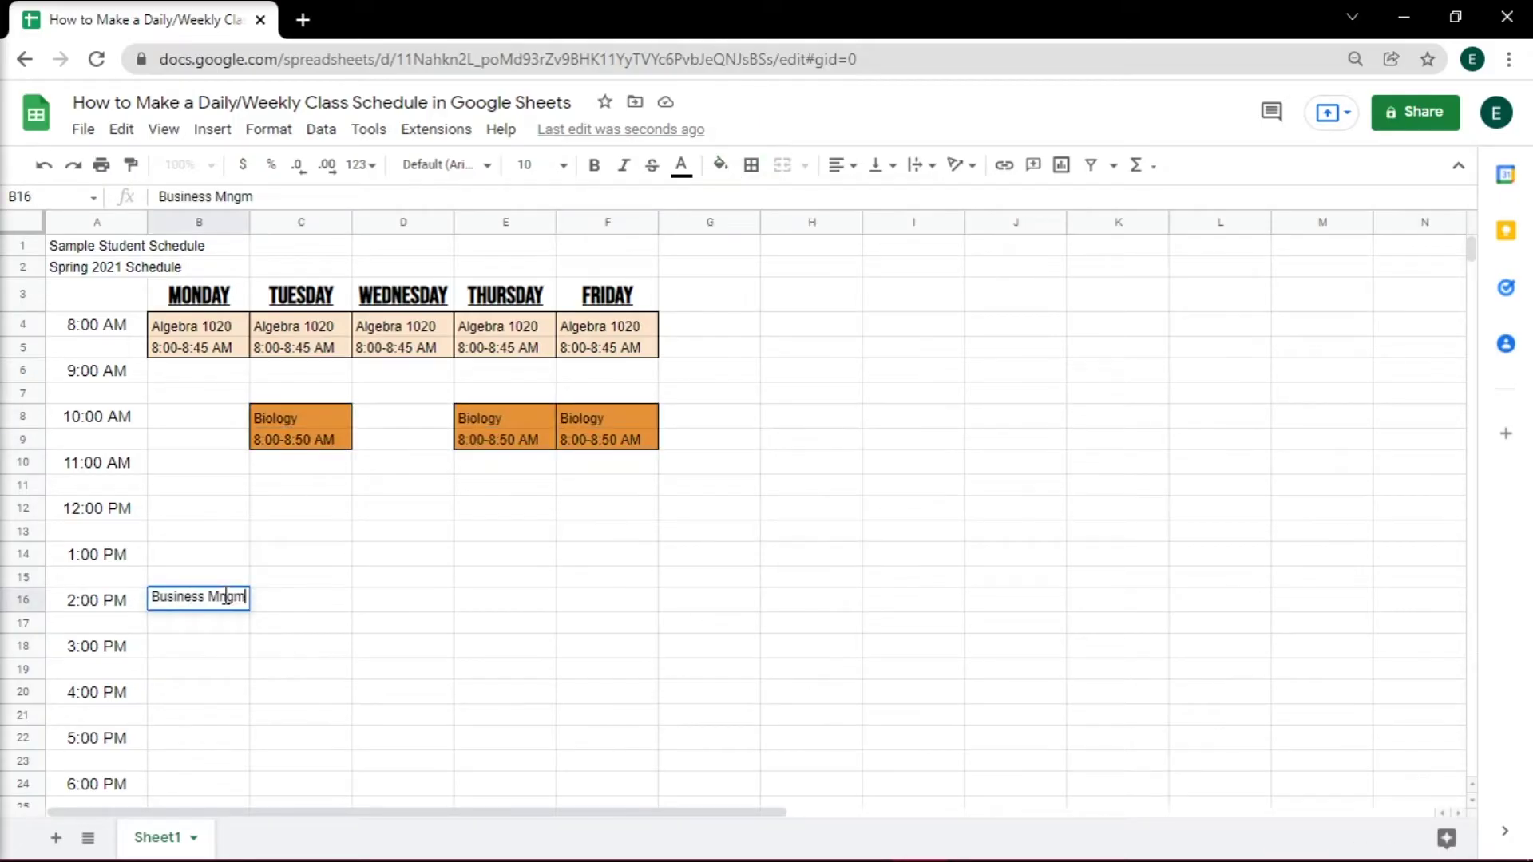
{"action": "left_click", "coordinate": [207, 620]}
{"action": "type", "text": "2:00-3:00 PM"}
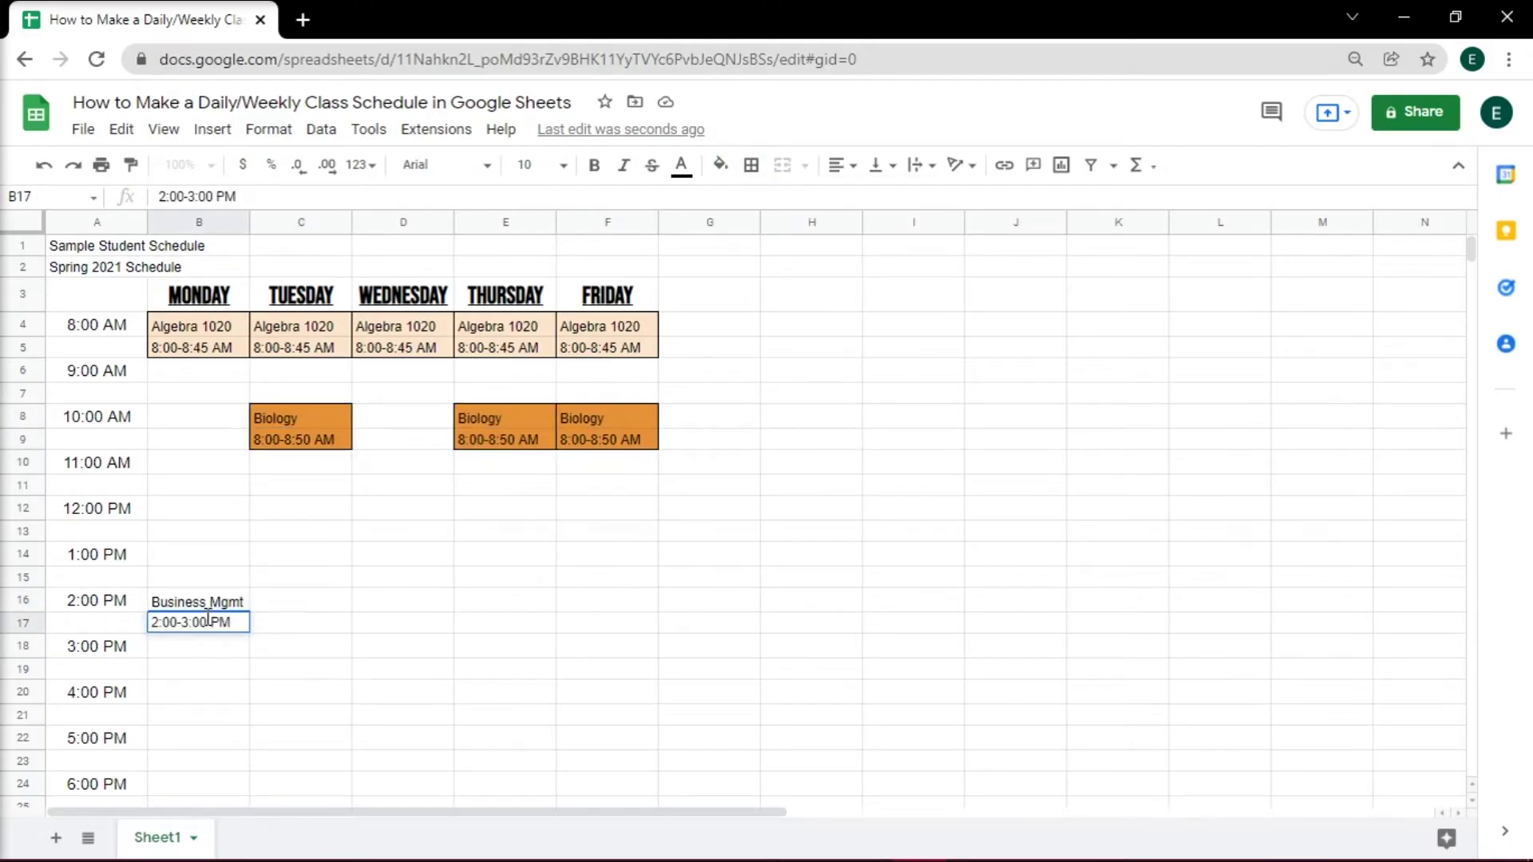
{"action": "left_click_drag", "start_coordinate": [198, 600], "coordinate": [199, 645]}
{"action": "left_click", "coordinate": [720, 164]}
{"action": "left_click", "coordinate": [900, 410]}
{"action": "left_click_drag", "start_coordinate": [403, 601], "coordinate": [599, 657]}
Paste Business Mgmt into Wednesday and Thursday and bold all the class names
{"action": "type", "text": "Business Mgmt 2:00-3:00 PM"}
{"action": "left_click", "coordinate": [199, 326]}
{"action": "key", "text": "ctrl+b"}
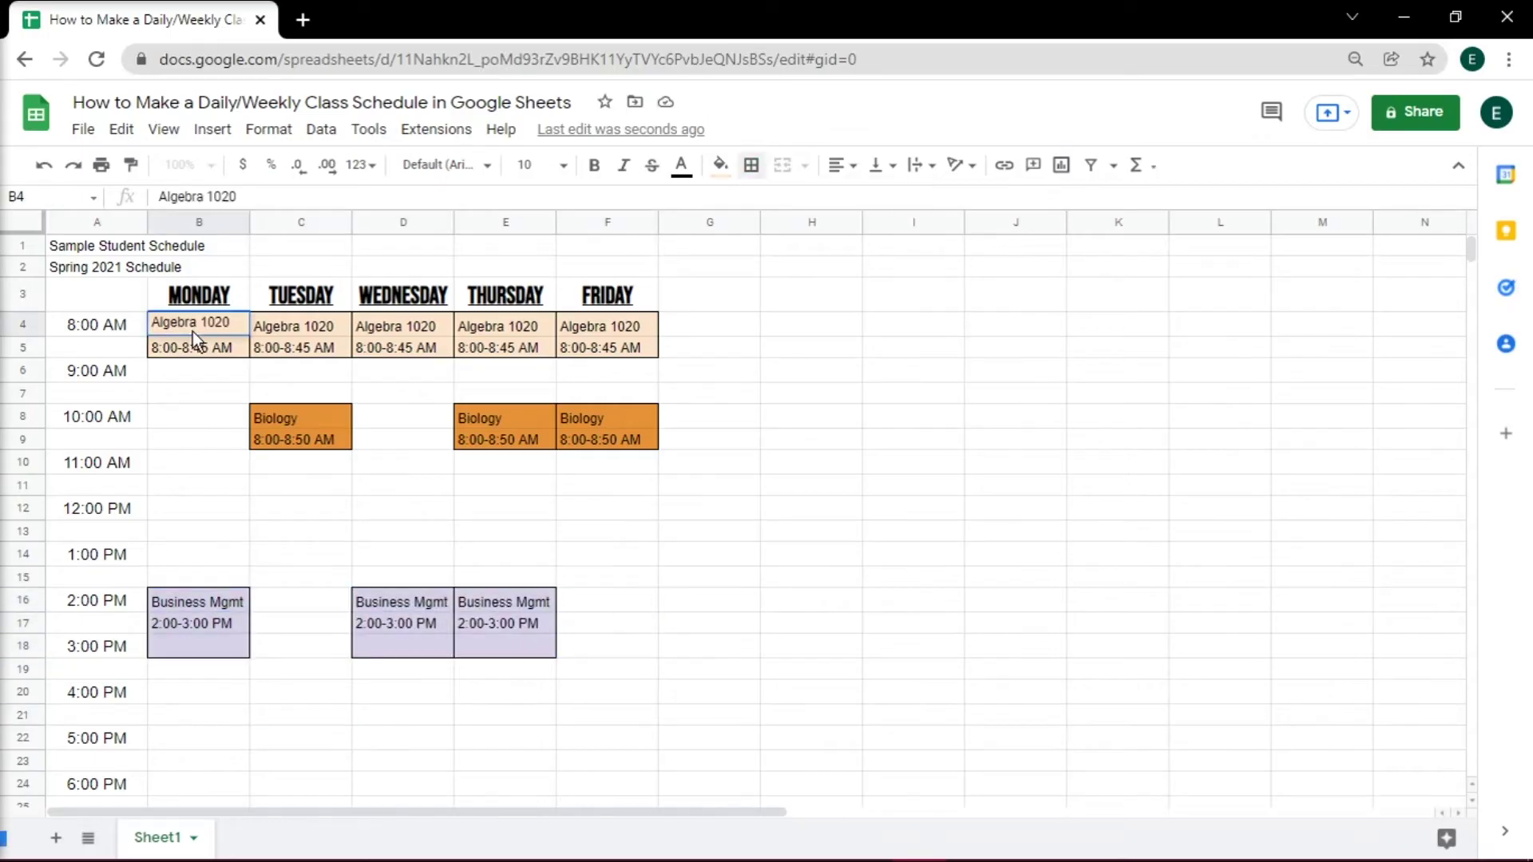
{"action": "left_click_drag", "start_coordinate": [301, 326], "coordinate": [608, 325]}
{"action": "key", "text": "ctrl+b"}
{"action": "left_click_drag", "start_coordinate": [403, 600], "coordinate": [499, 600]}
{"action": "key", "text": "ctrl+b"}
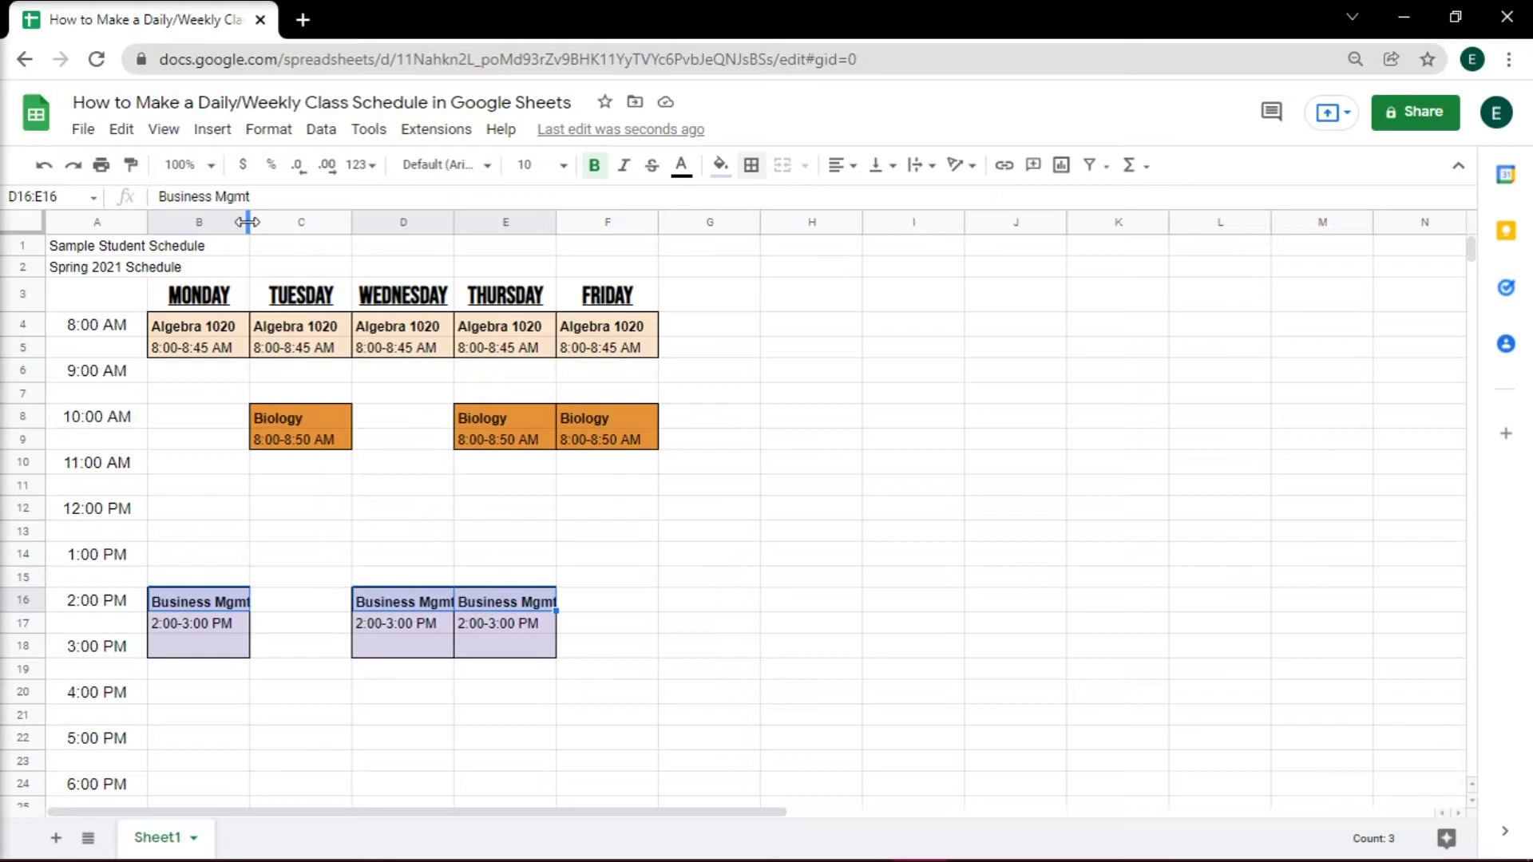
Widen the Monday through Friday columns B to F
{"action": "left_click_drag", "start_coordinate": [250, 223], "coordinate": [266, 223]}
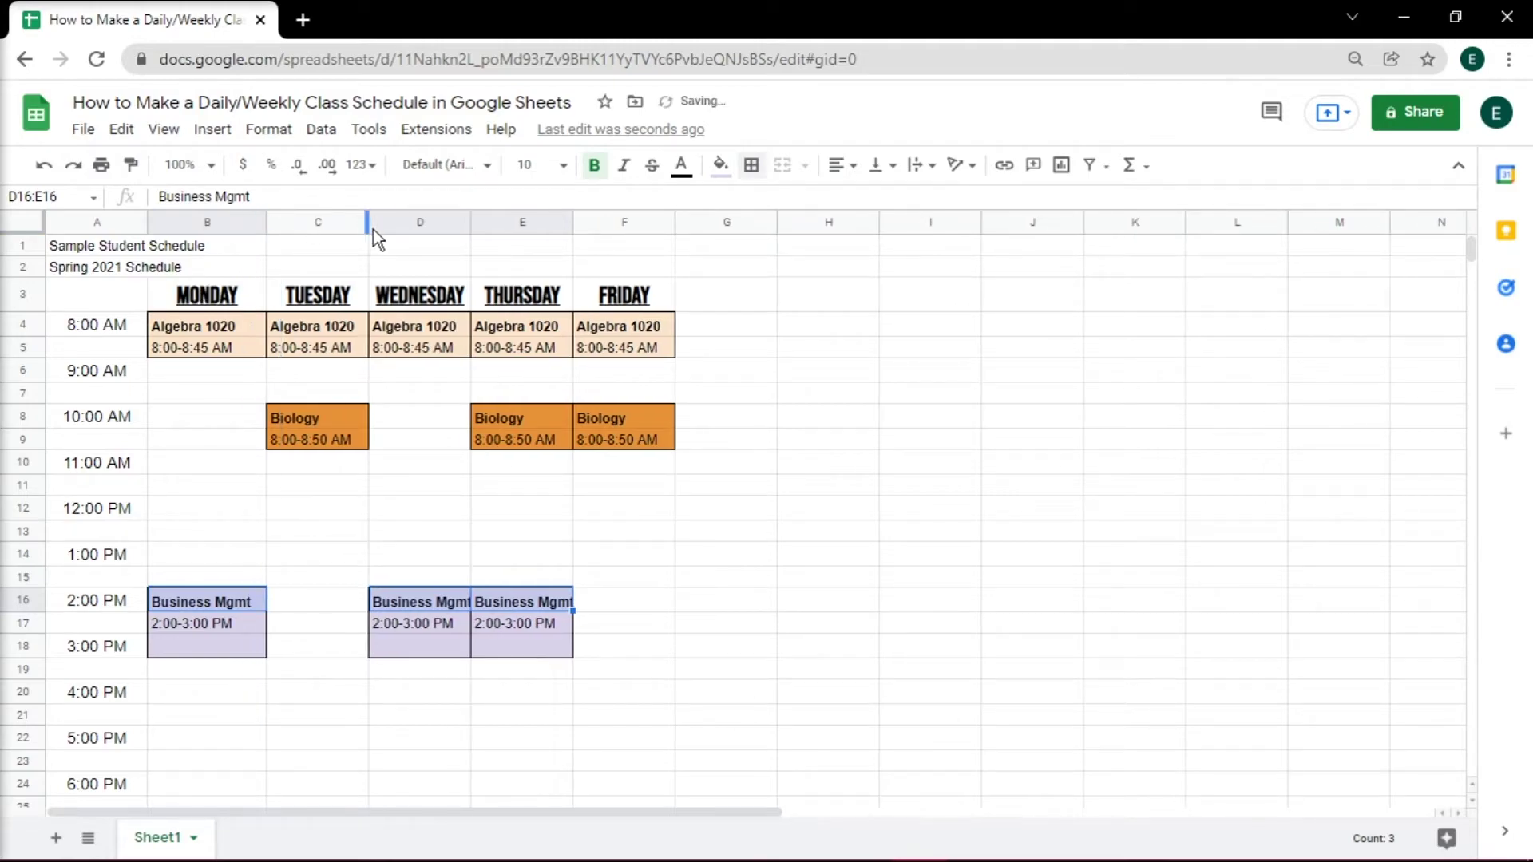
{"action": "left_click_drag", "start_coordinate": [368, 222], "coordinate": [385, 223]}
{"action": "left_click_drag", "start_coordinate": [487, 223], "coordinate": [501, 222]}
{"action": "left_click_drag", "start_coordinate": [603, 222], "coordinate": [619, 222]}
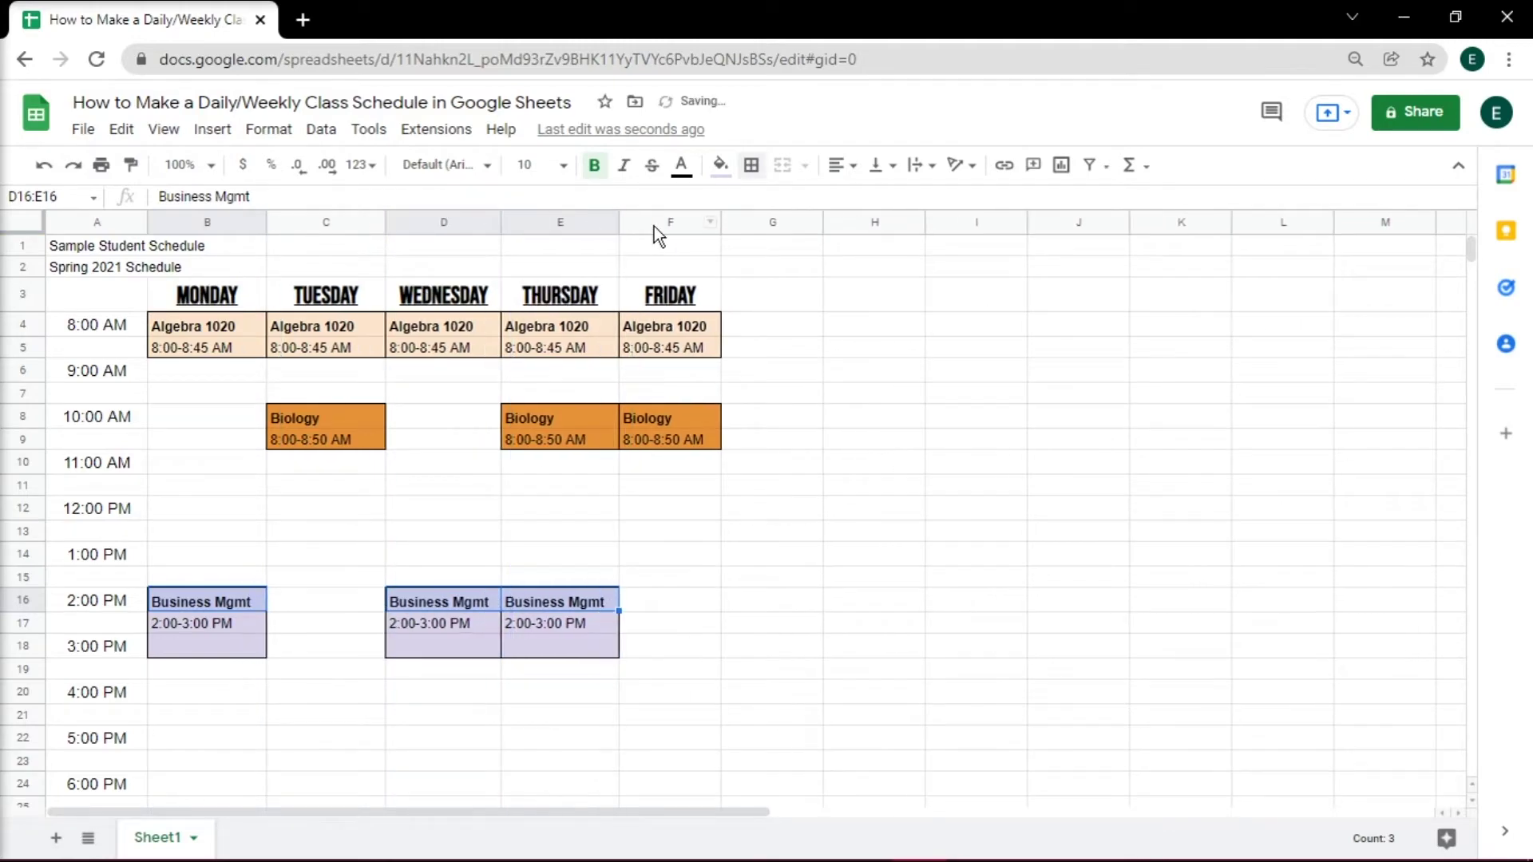
{"action": "left_click_drag", "start_coordinate": [734, 223], "coordinate": [740, 222]}
{"action": "left_click", "coordinate": [756, 328]}
{"action": "left_click", "coordinate": [213, 130]}
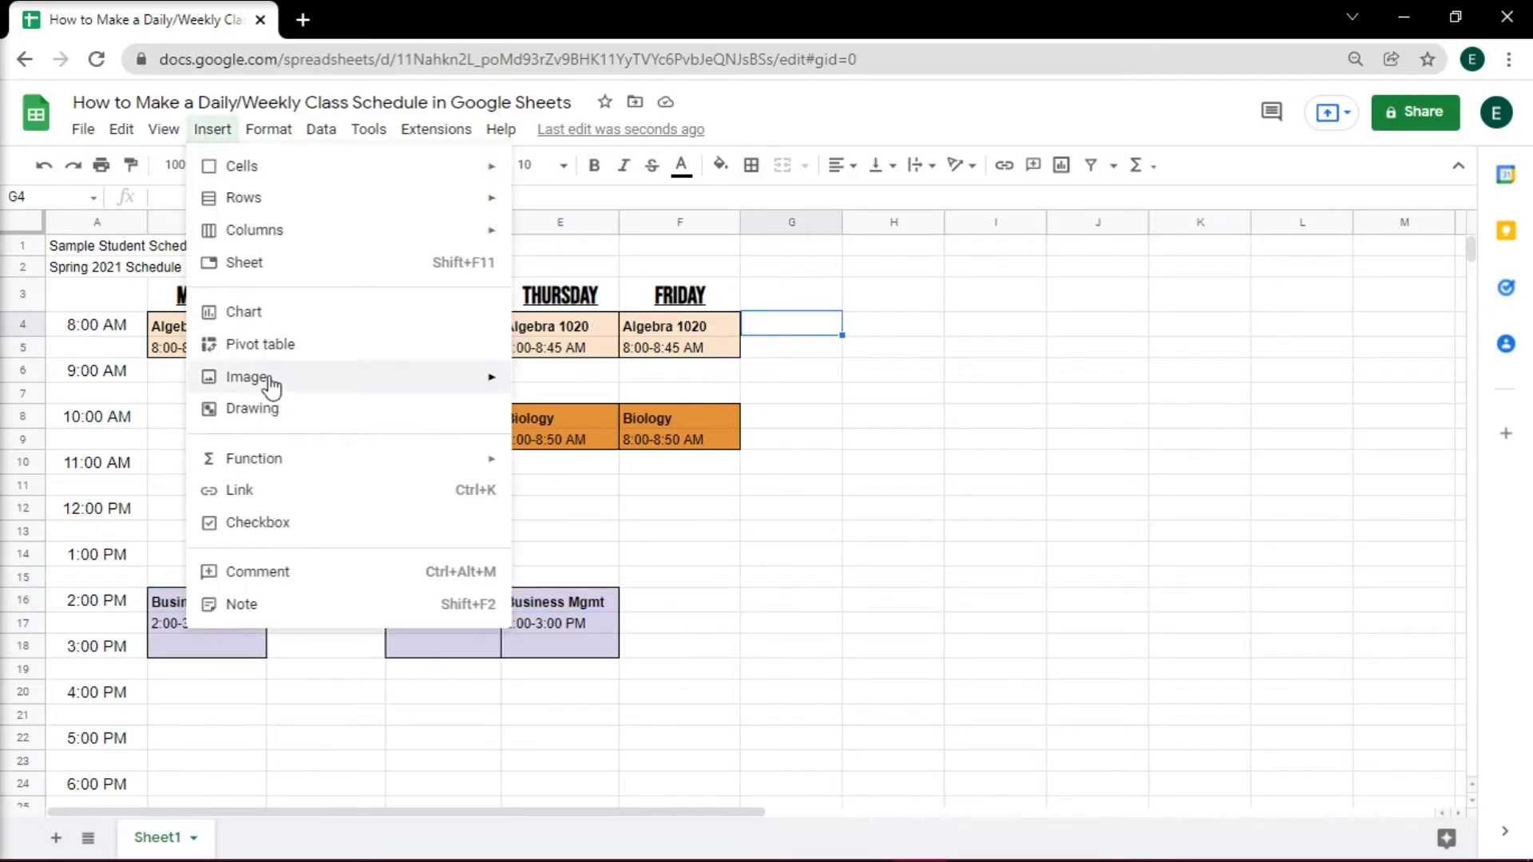
{"action": "mouse_move", "coordinate": [246, 376]}
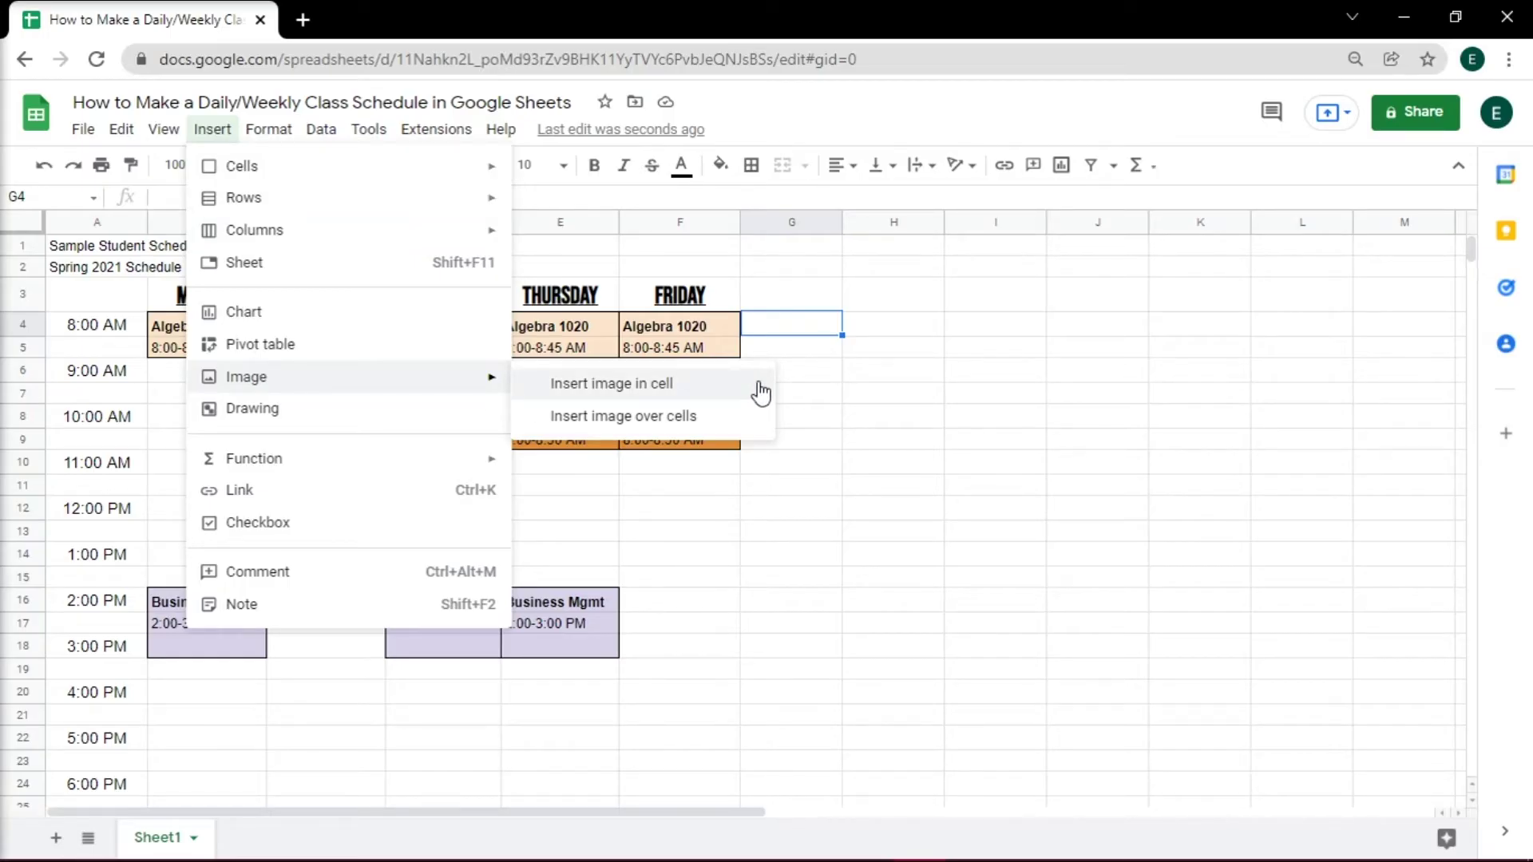
{"action": "left_click", "coordinate": [802, 470]}
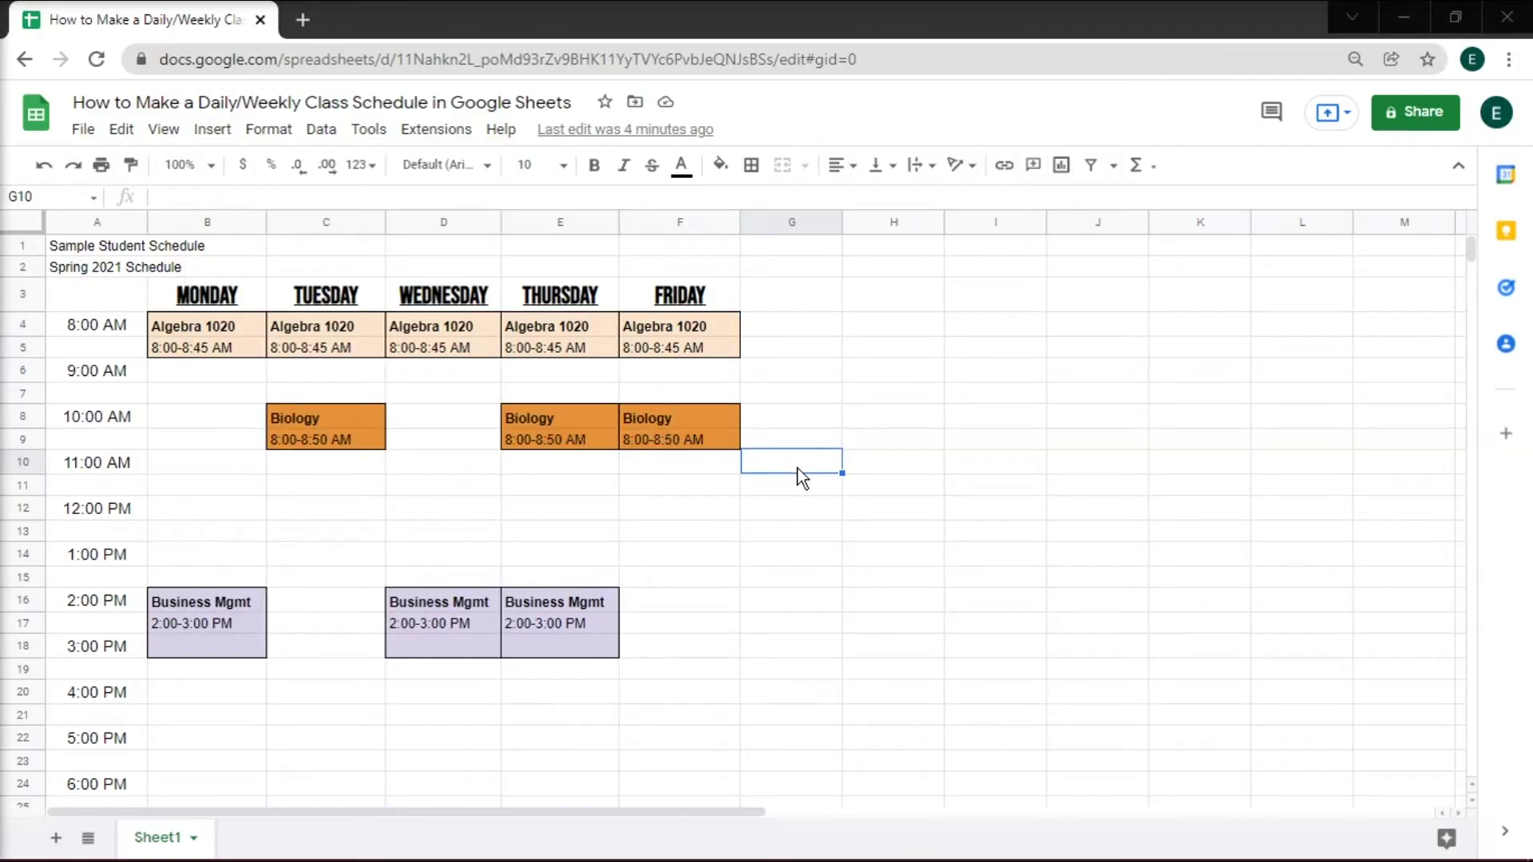
From Sheets home in a new tab, create a spreadsheet from the Schedule template
{"action": "middle_click", "coordinate": [40, 115]}
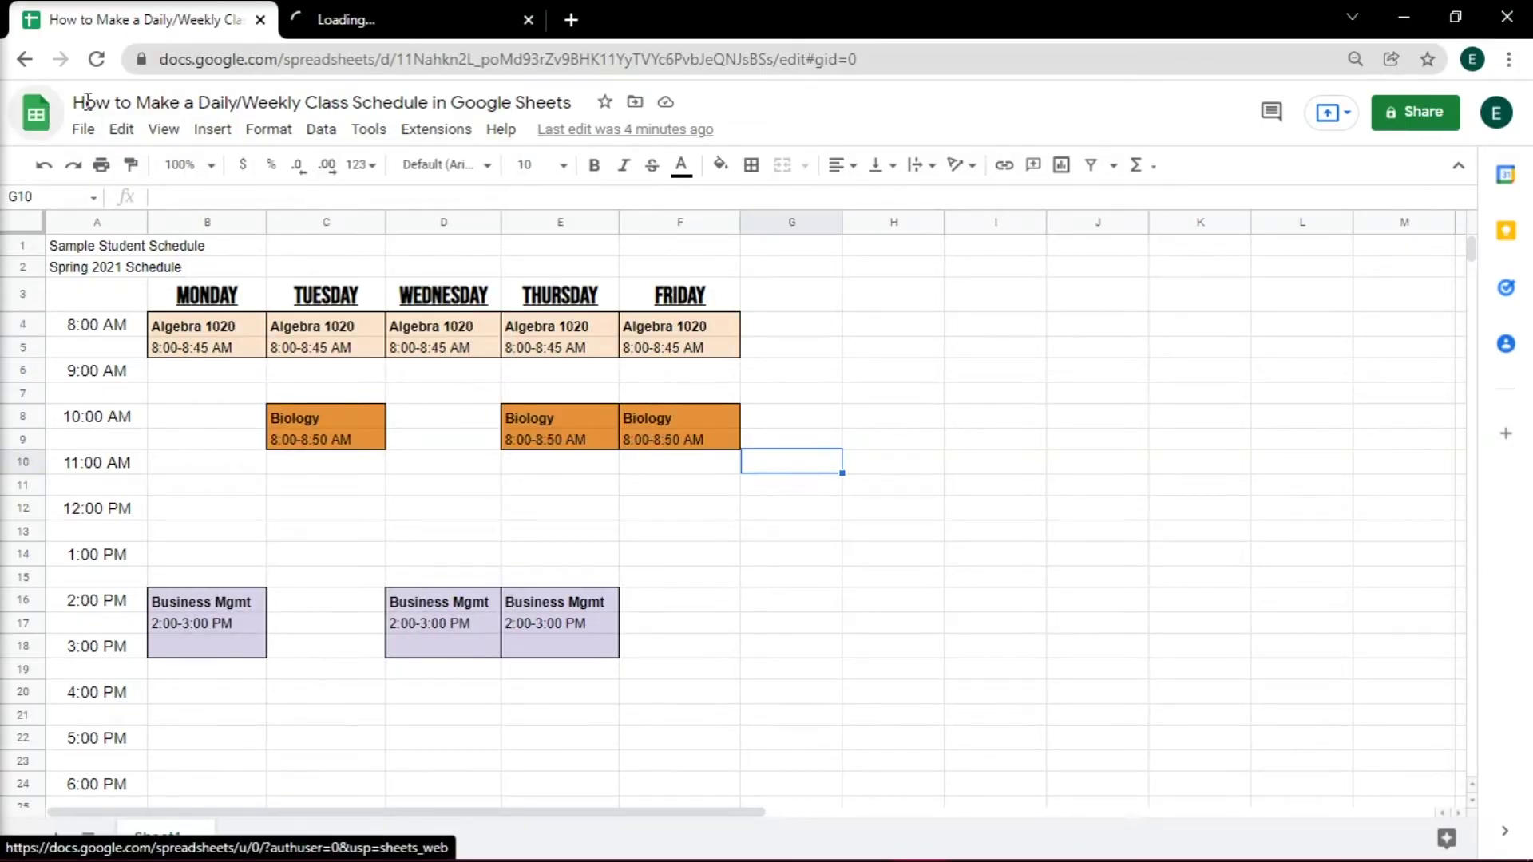
{"action": "left_click", "coordinate": [373, 30]}
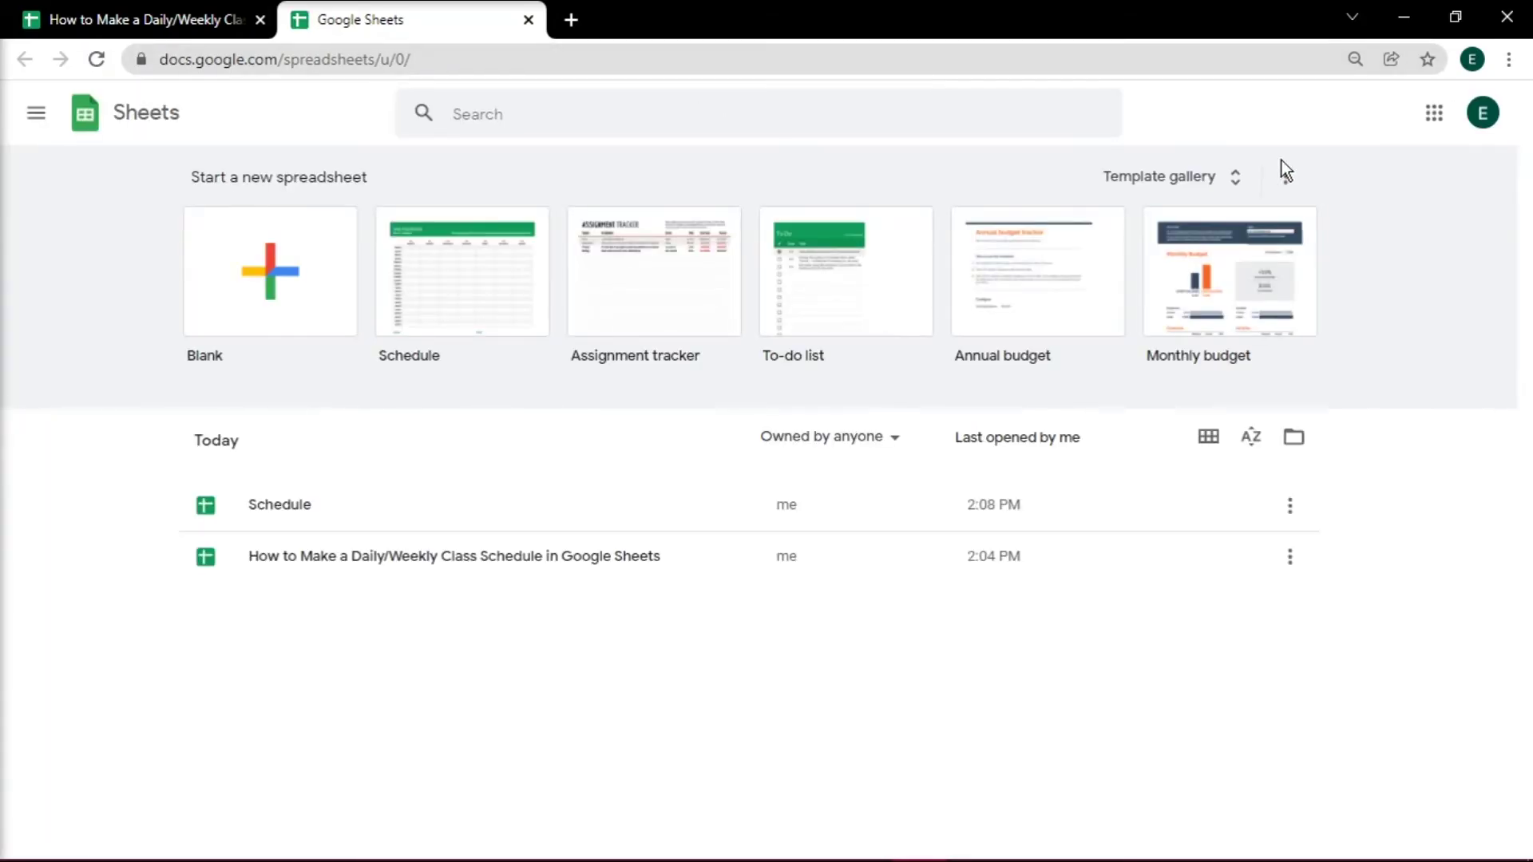
{"action": "left_click", "coordinate": [1208, 179]}
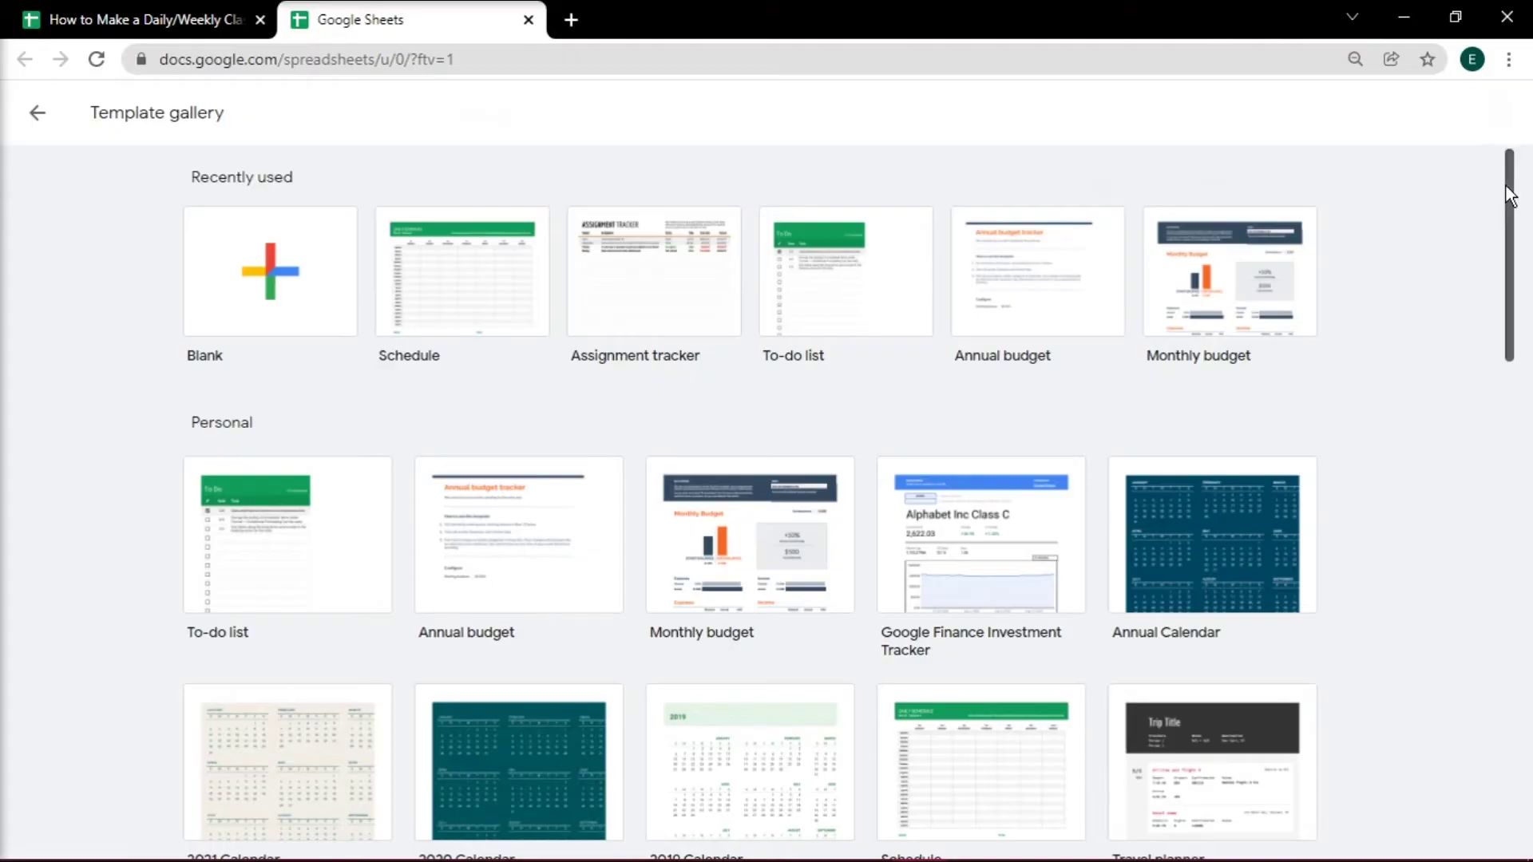
{"action": "left_click_drag", "start_coordinate": [1509, 195], "coordinate": [1509, 319]}
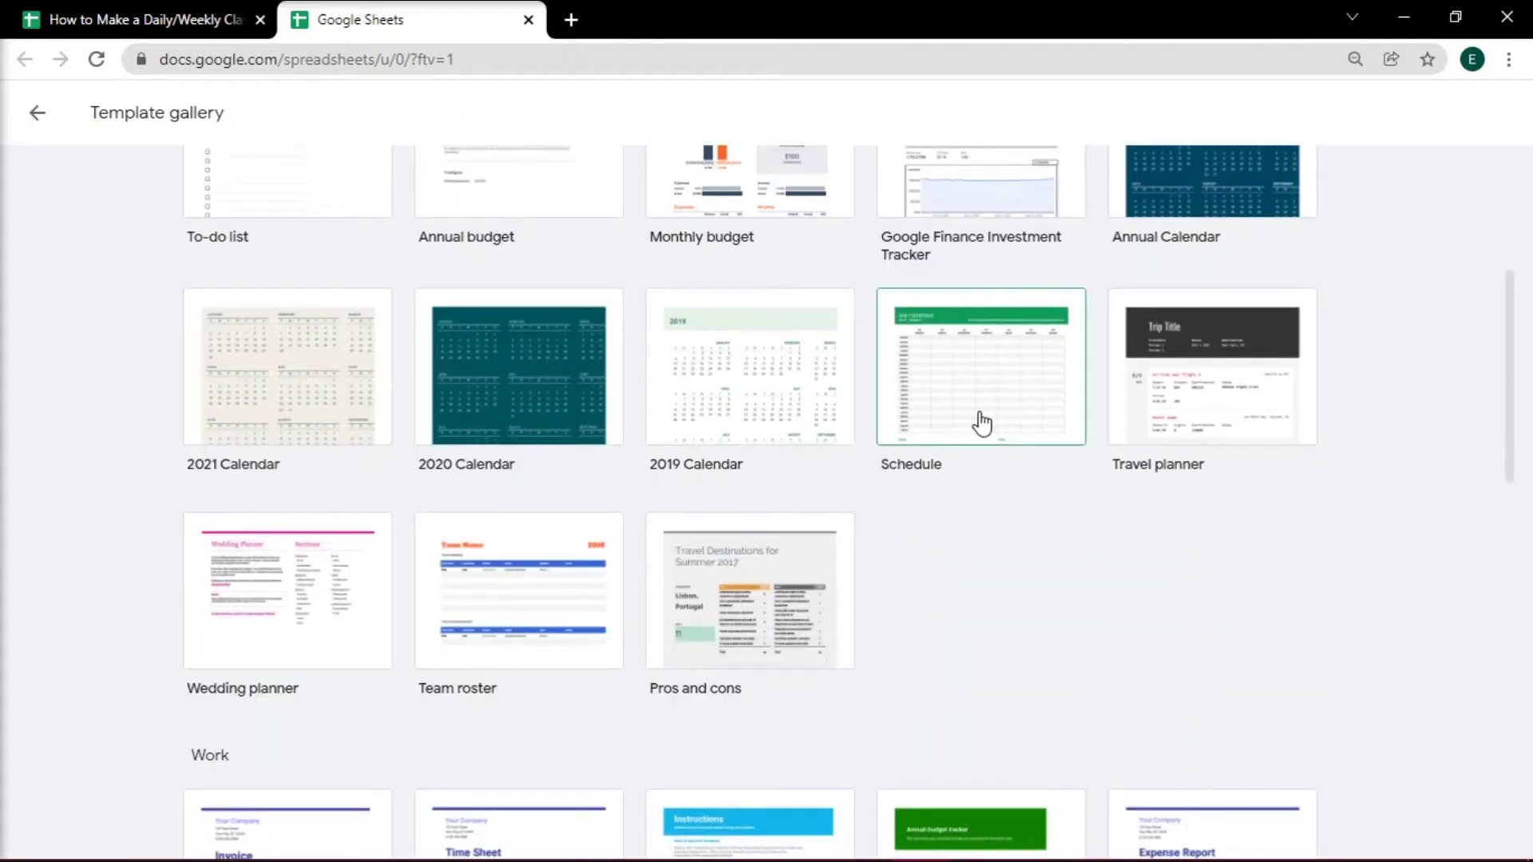
{"action": "left_click", "coordinate": [980, 419]}
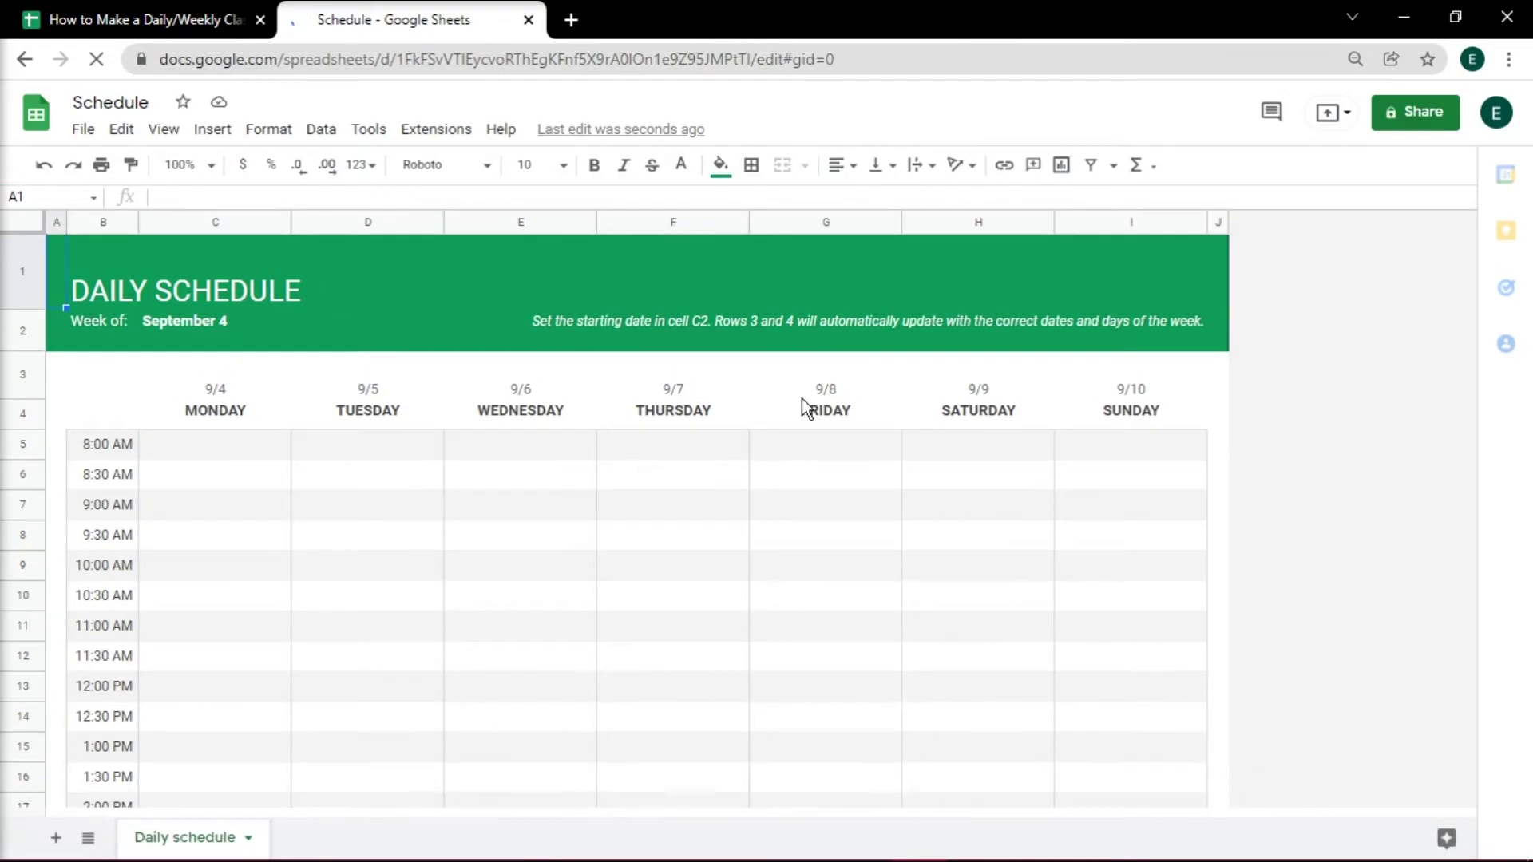
Set the week start date in C2 to 11/15/2021
{"action": "left_click", "coordinate": [218, 318]}
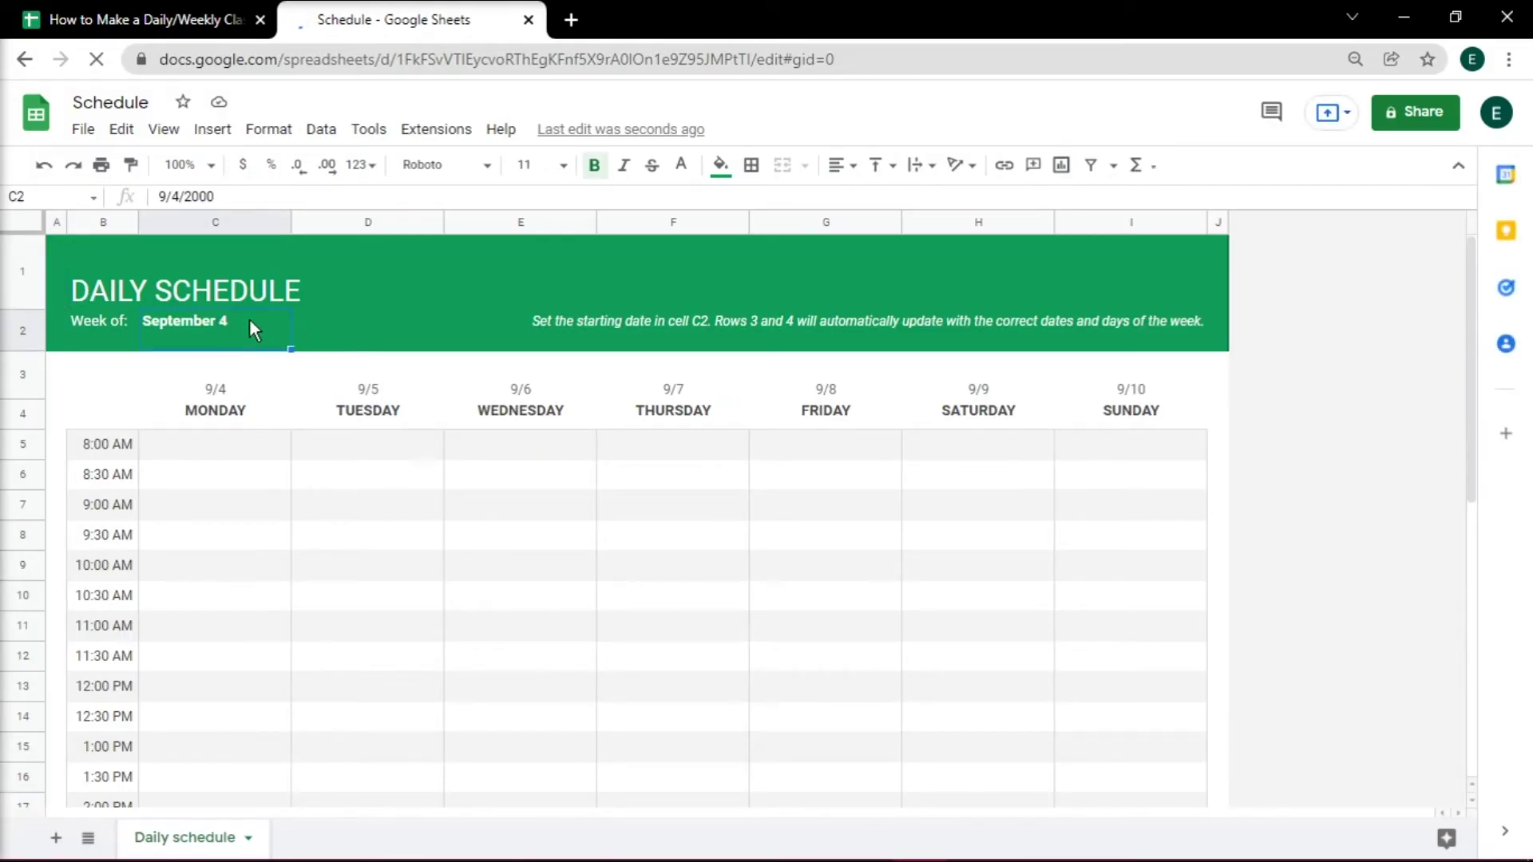
{"action": "double_click", "coordinate": [249, 318]}
{"action": "double_click", "coordinate": [150, 322]}
{"action": "type", "text": "11/"}
{"action": "type", "text": "15"}
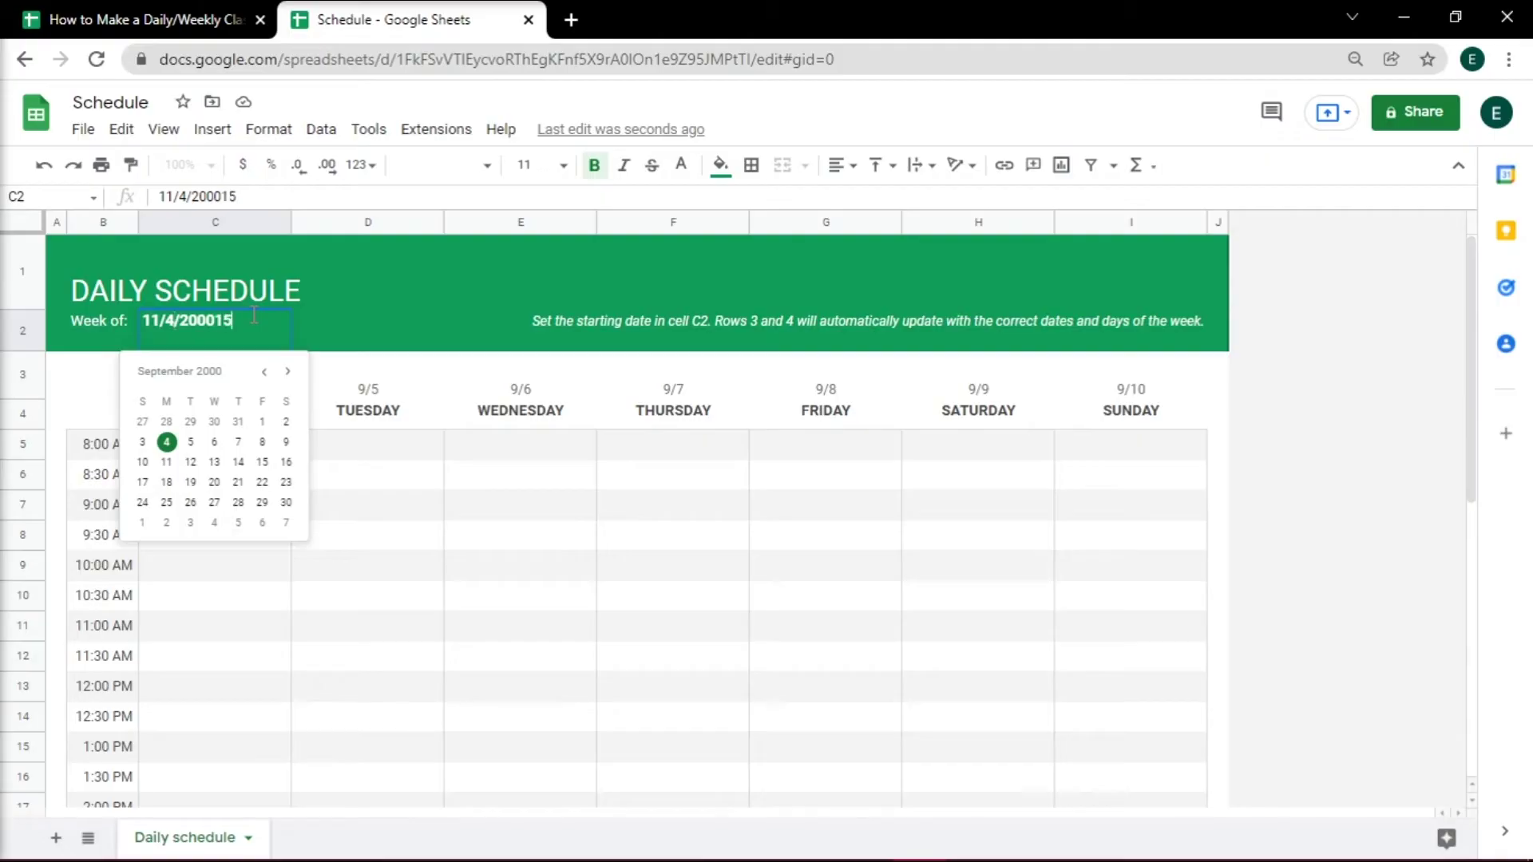
{"action": "key", "text": "BackSpace"}
{"action": "key", "text": "BackSpace"}
{"action": "key", "text": "ctrl+a"}
{"action": "type", "text": "11/15/2000"}
{"action": "key", "text": "BackSpace"}
{"action": "key", "text": "BackSpace"}
{"action": "type", "text": "21"}
{"action": "left_click", "coordinate": [335, 339]}
{"action": "left_click", "coordinate": [256, 327]}
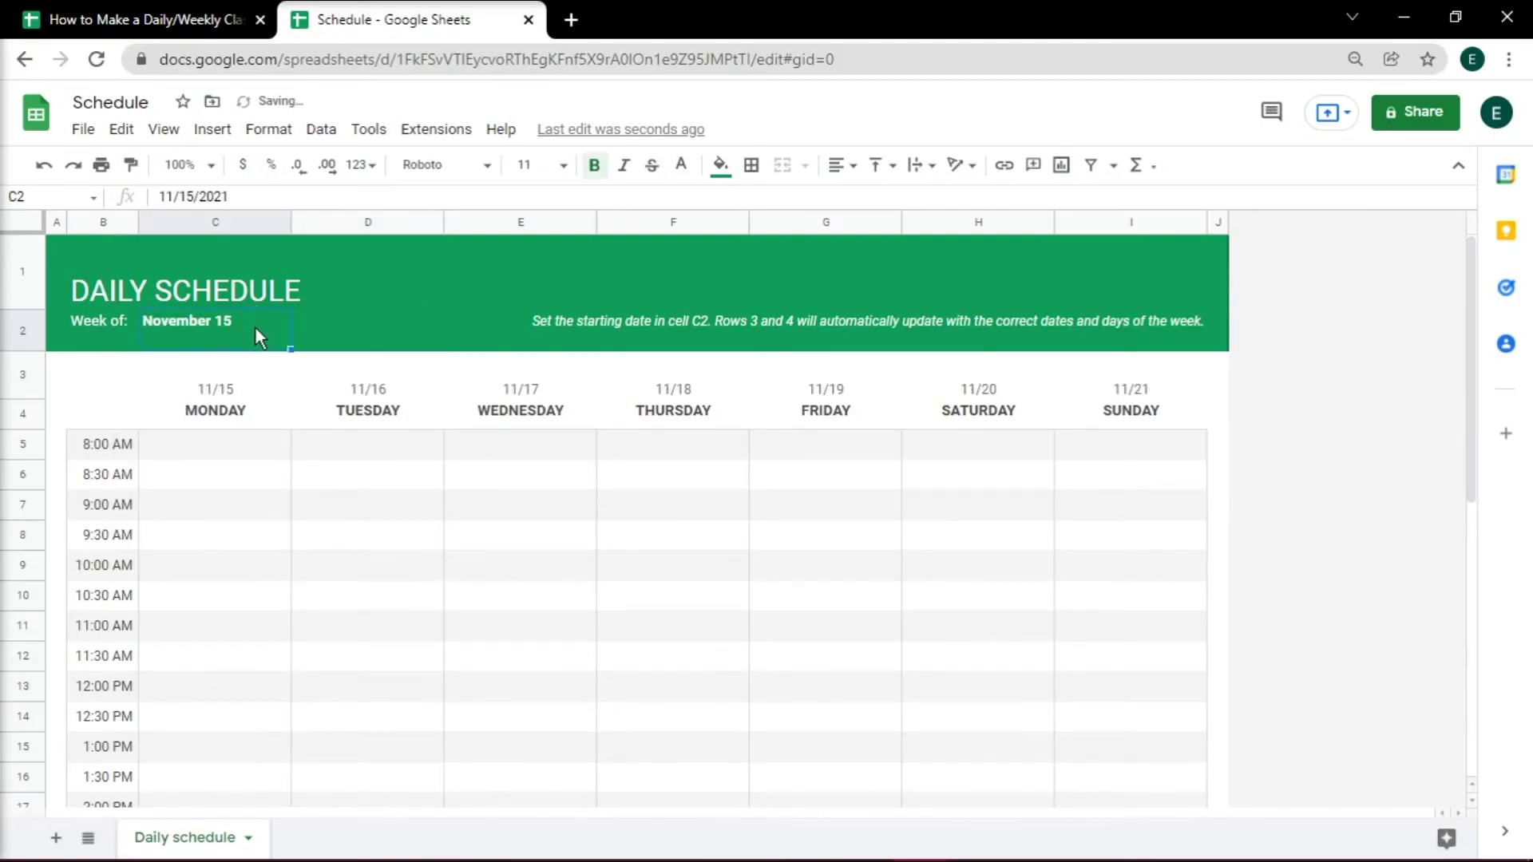
Inspect the formulas behind the MONDAY through SATURDAY headers in row 4
{"action": "left_click", "coordinate": [245, 410]}
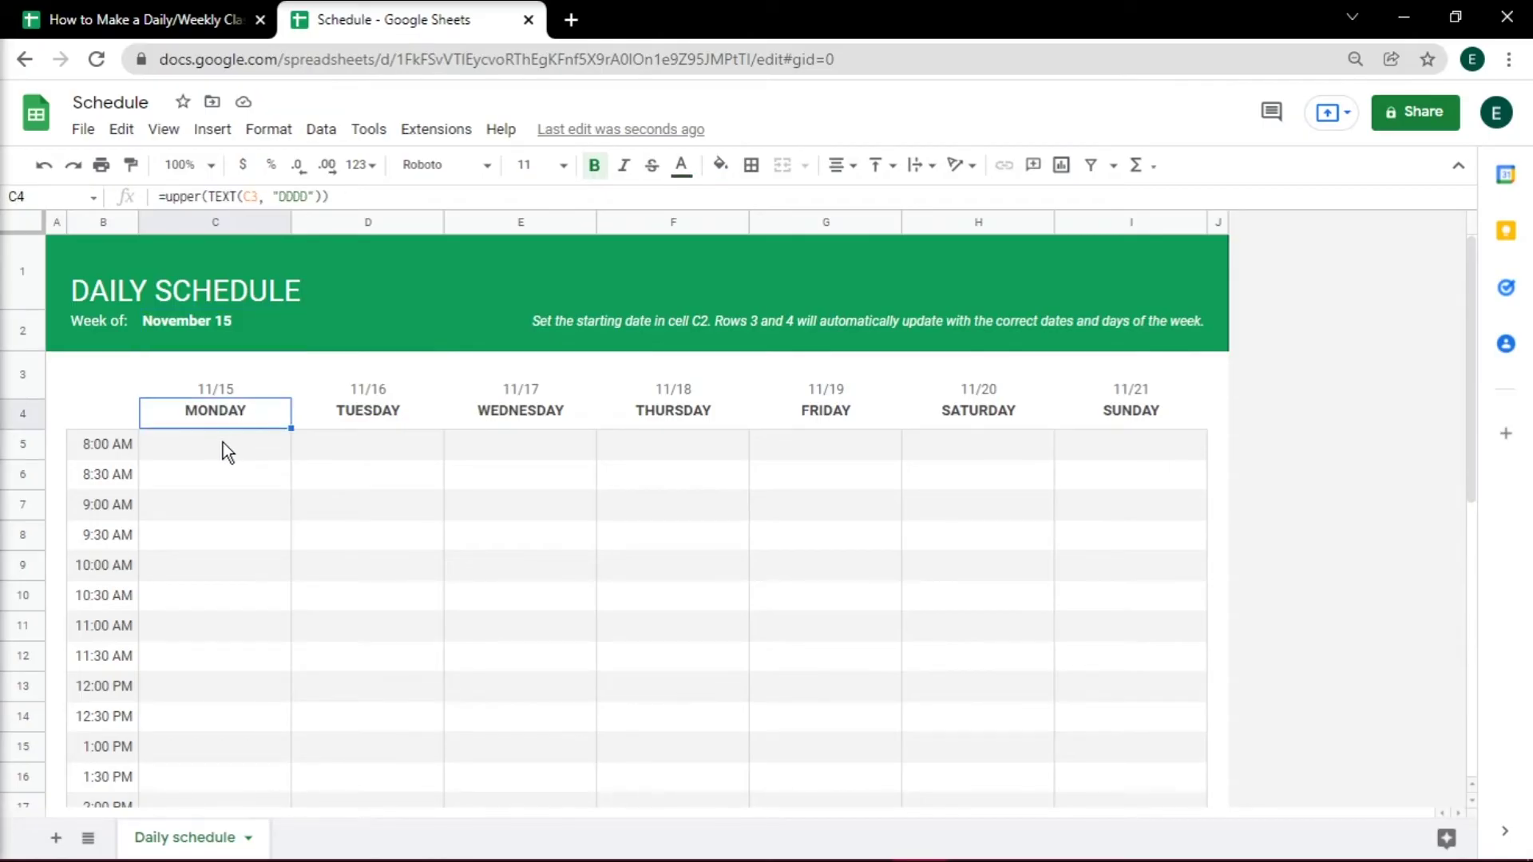
{"action": "key", "text": "Right"}
{"action": "key", "text": "Right"}
{"action": "key", "text": "Right"}
{"action": "key", "text": "Right"}
{"action": "key", "text": "Right"}
{"action": "key", "text": "Right"}
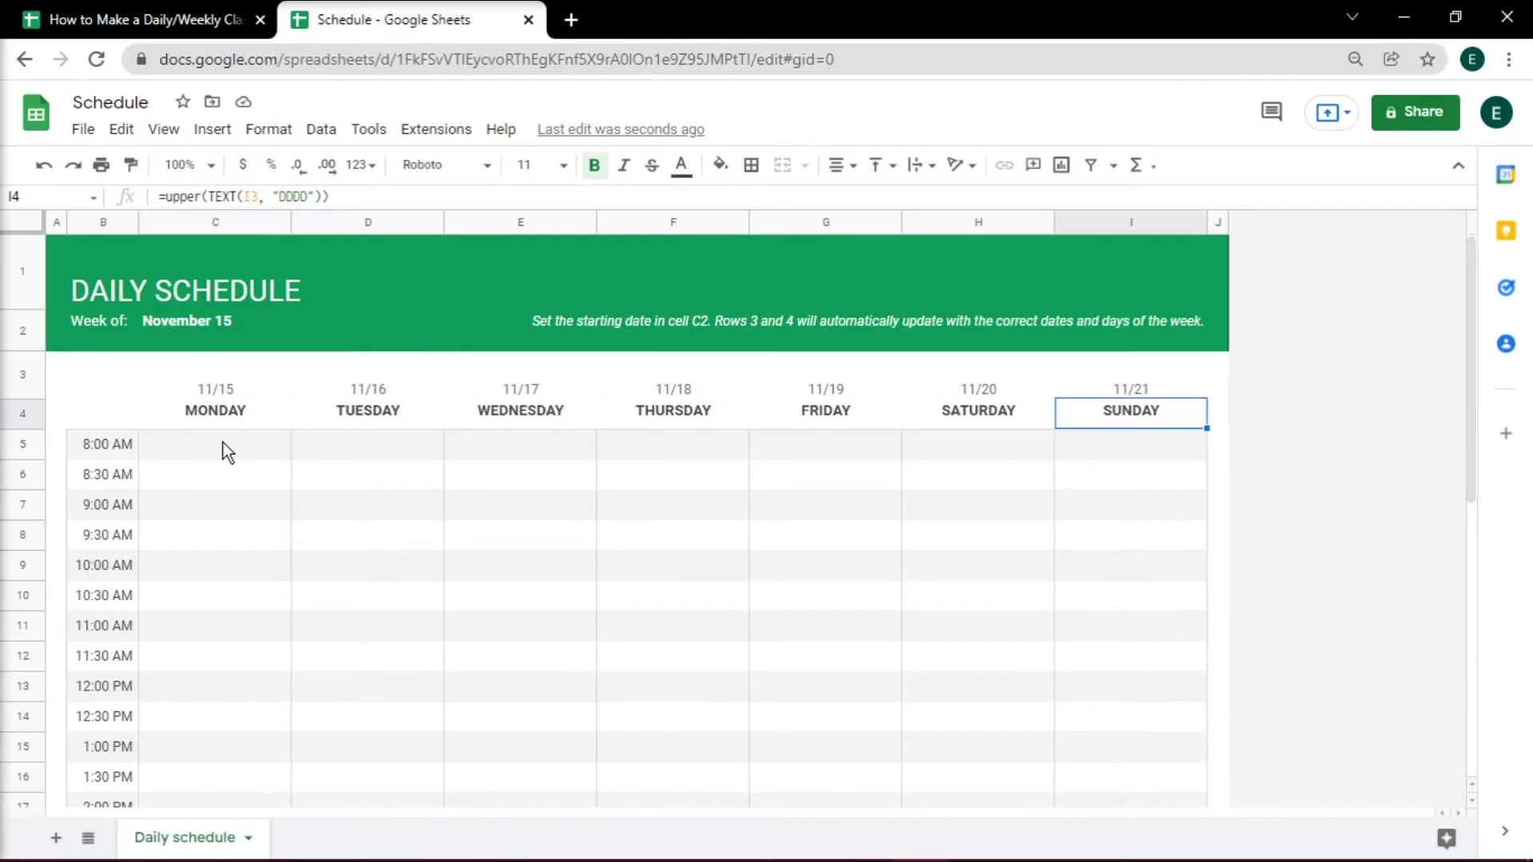
{"action": "key", "text": "Left"}
{"action": "key", "text": "Left"}
{"action": "key", "text": "Left"}
{"action": "key", "text": "Left"}
{"action": "key", "text": "Left"}
{"action": "key", "text": "Left"}
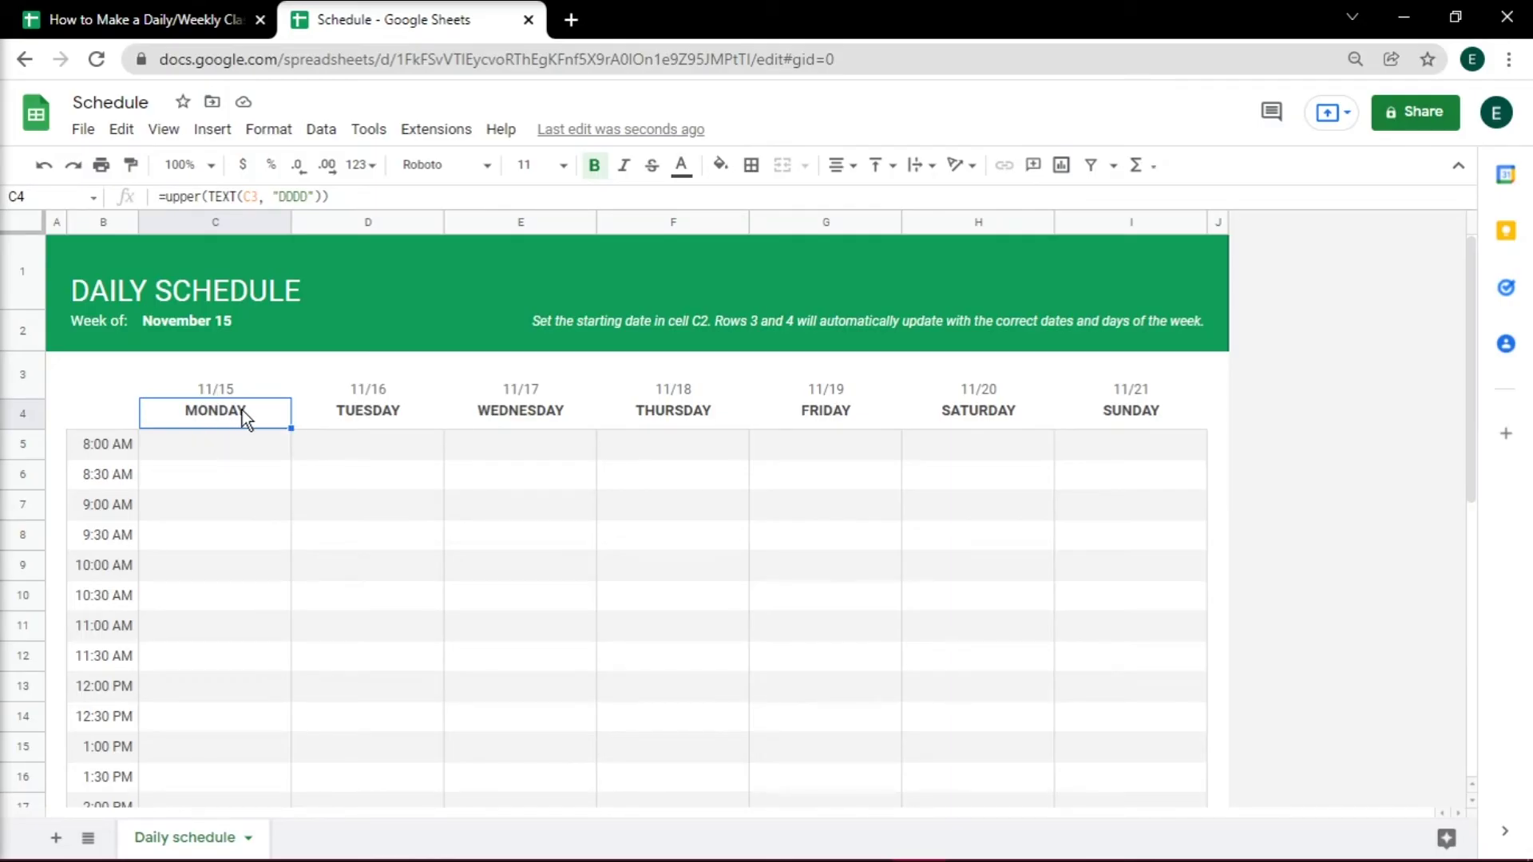
Fill the Monday to Thursday headers light blue, light orange, light green and salmon
{"action": "left_click", "coordinate": [723, 166]}
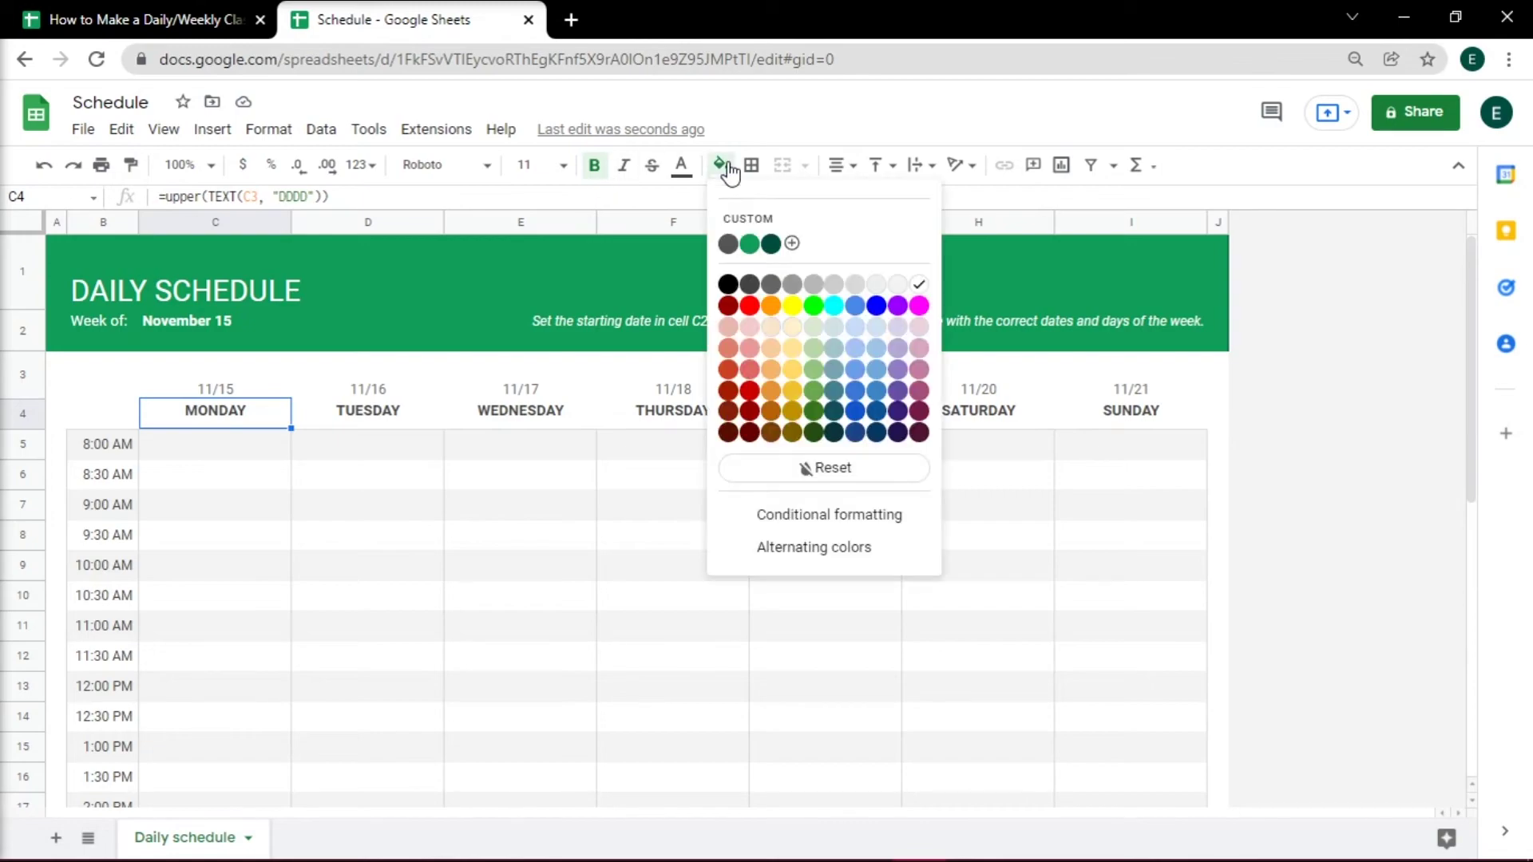
{"action": "left_click", "coordinate": [862, 359]}
{"action": "left_click", "coordinate": [393, 422]}
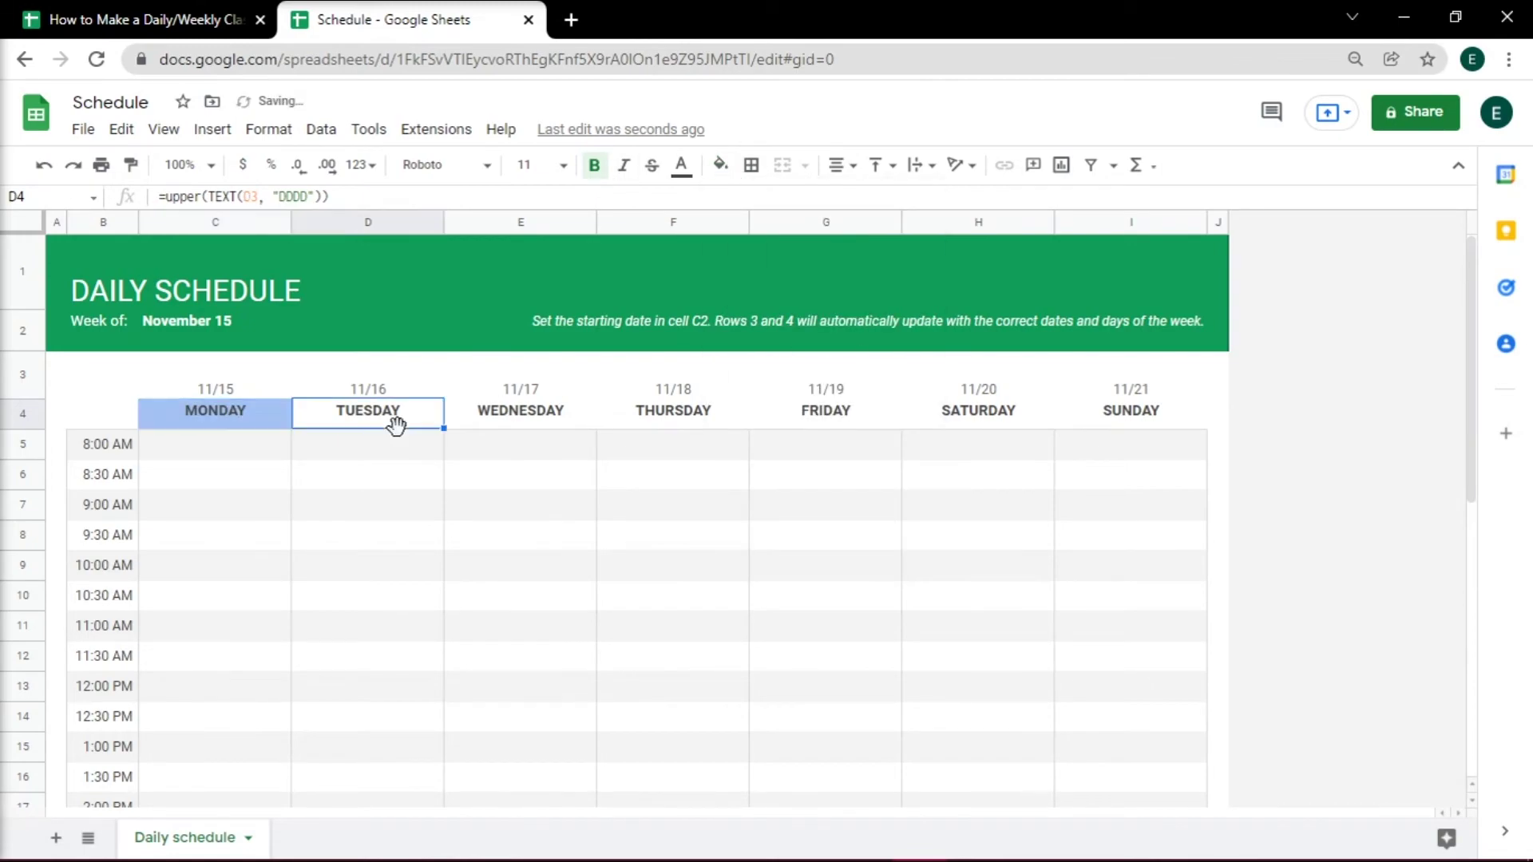
{"action": "left_click", "coordinate": [725, 166]}
{"action": "left_click", "coordinate": [770, 326]}
{"action": "left_click", "coordinate": [520, 411]}
{"action": "left_click", "coordinate": [722, 167]}
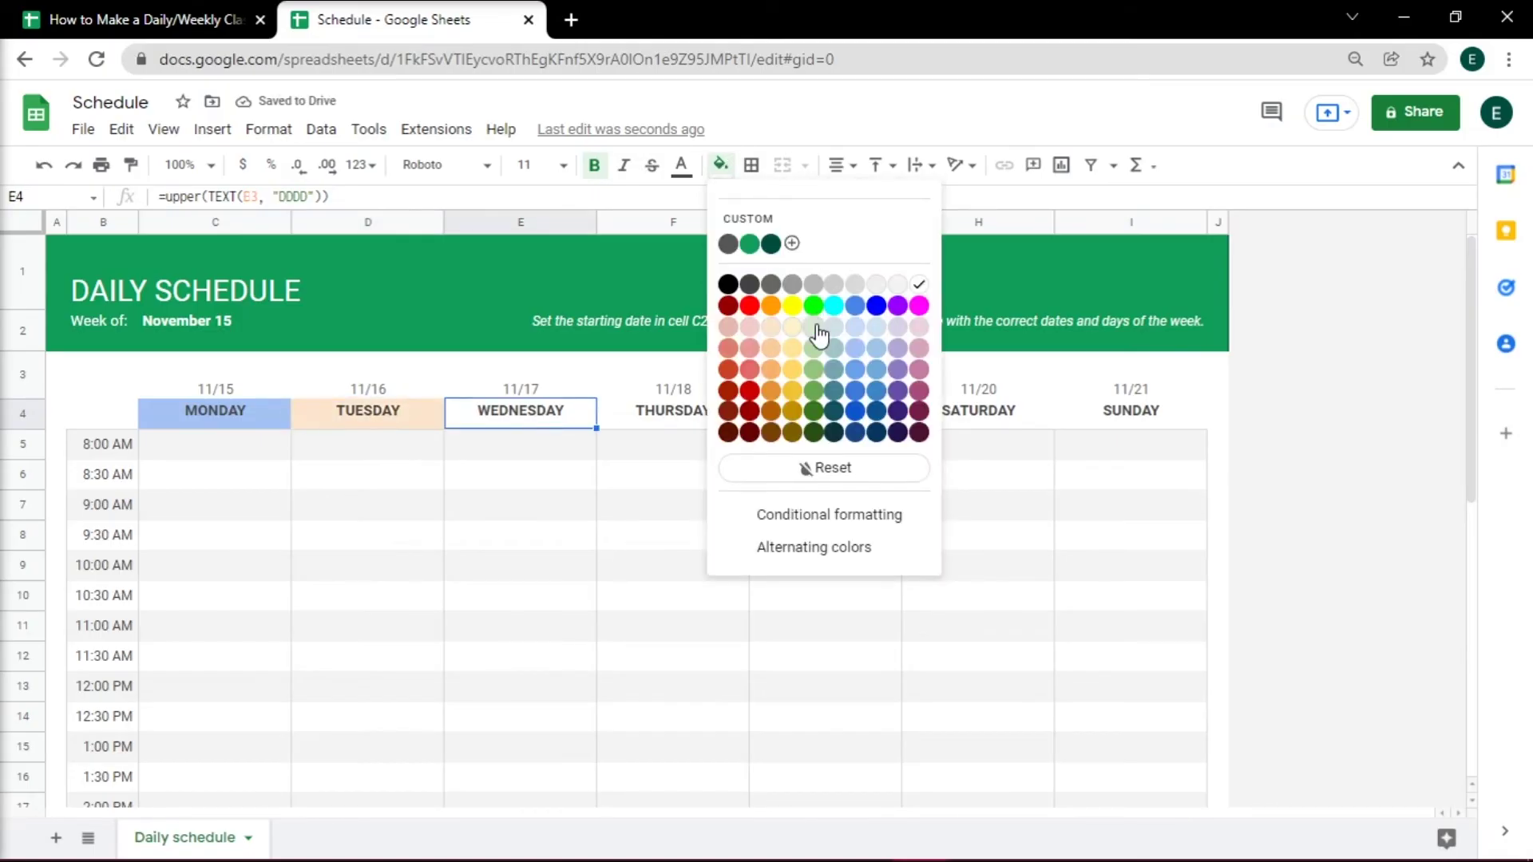
{"action": "left_click", "coordinate": [813, 326]}
{"action": "left_click", "coordinate": [673, 412]}
{"action": "left_click", "coordinate": [722, 166]}
{"action": "left_click", "coordinate": [727, 327]}
Fill the Friday, Saturday and Sunday headers light blue-grey, light purple and light pink
{"action": "left_click", "coordinate": [826, 411]}
{"action": "left_click", "coordinate": [722, 166]}
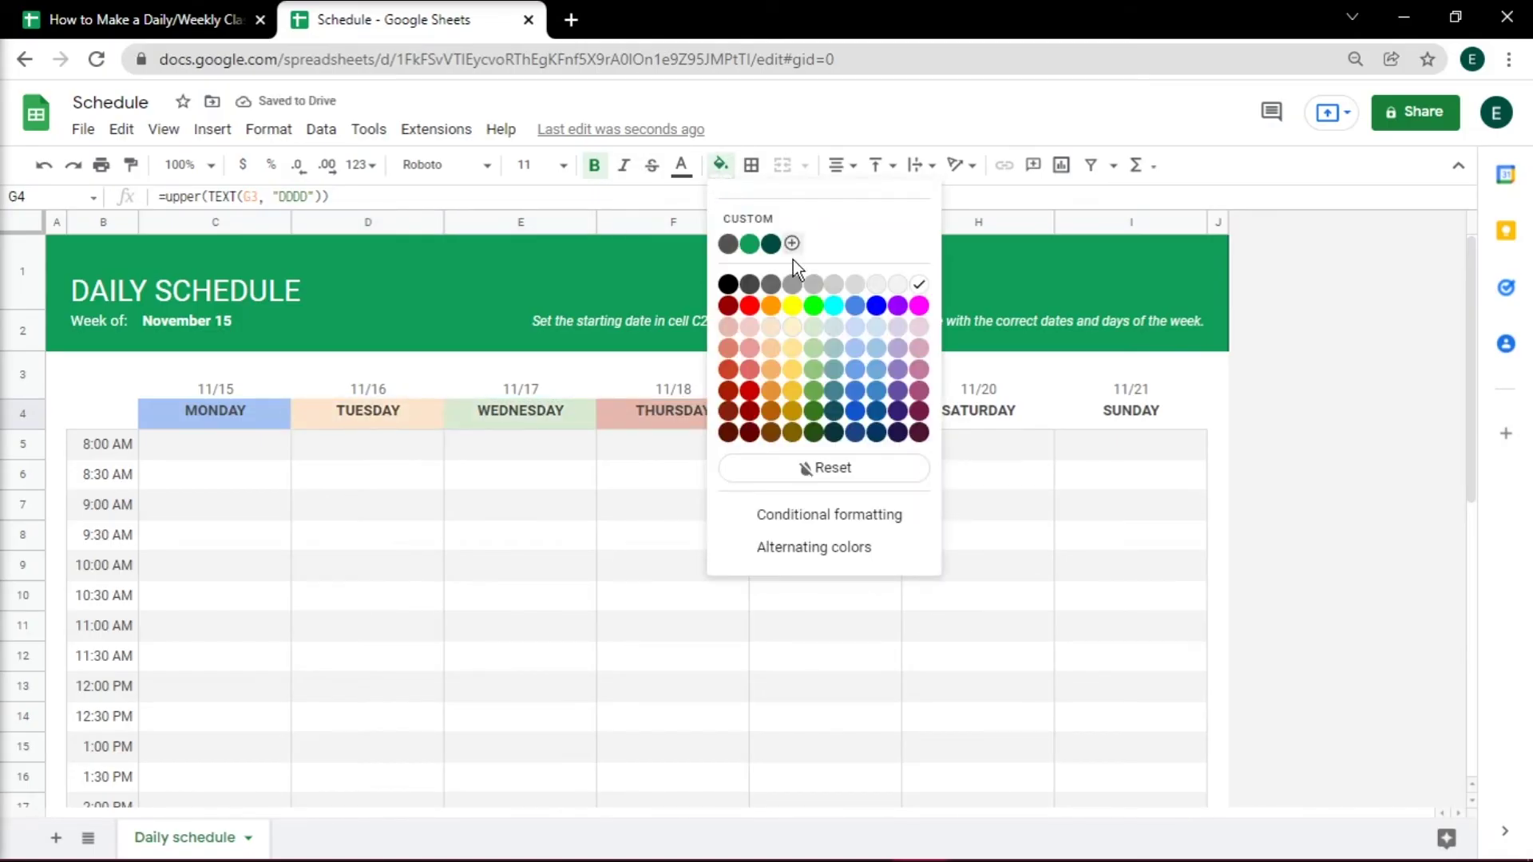
{"action": "left_click", "coordinate": [835, 326]}
{"action": "left_click", "coordinate": [920, 419]}
{"action": "left_click", "coordinate": [722, 166]}
{"action": "left_click", "coordinate": [897, 327]}
{"action": "left_click", "coordinate": [1130, 411]}
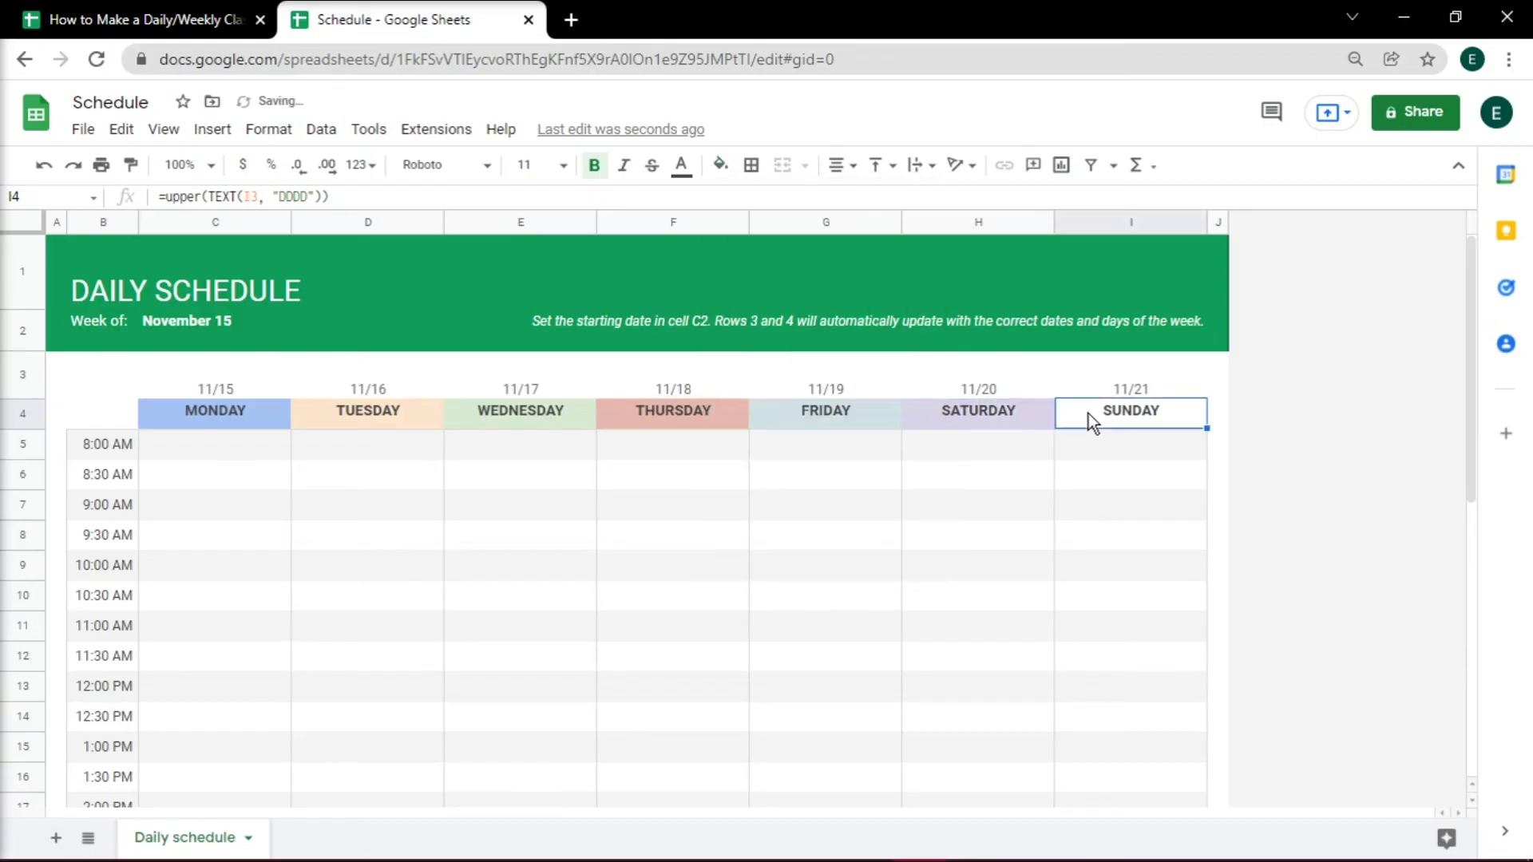
{"action": "left_click", "coordinate": [723, 166]}
{"action": "left_click", "coordinate": [919, 338]}
{"action": "left_click", "coordinate": [978, 412]}
Change the green title banner to light purple, after briefly trying orange
{"action": "left_click", "coordinate": [159, 276]}
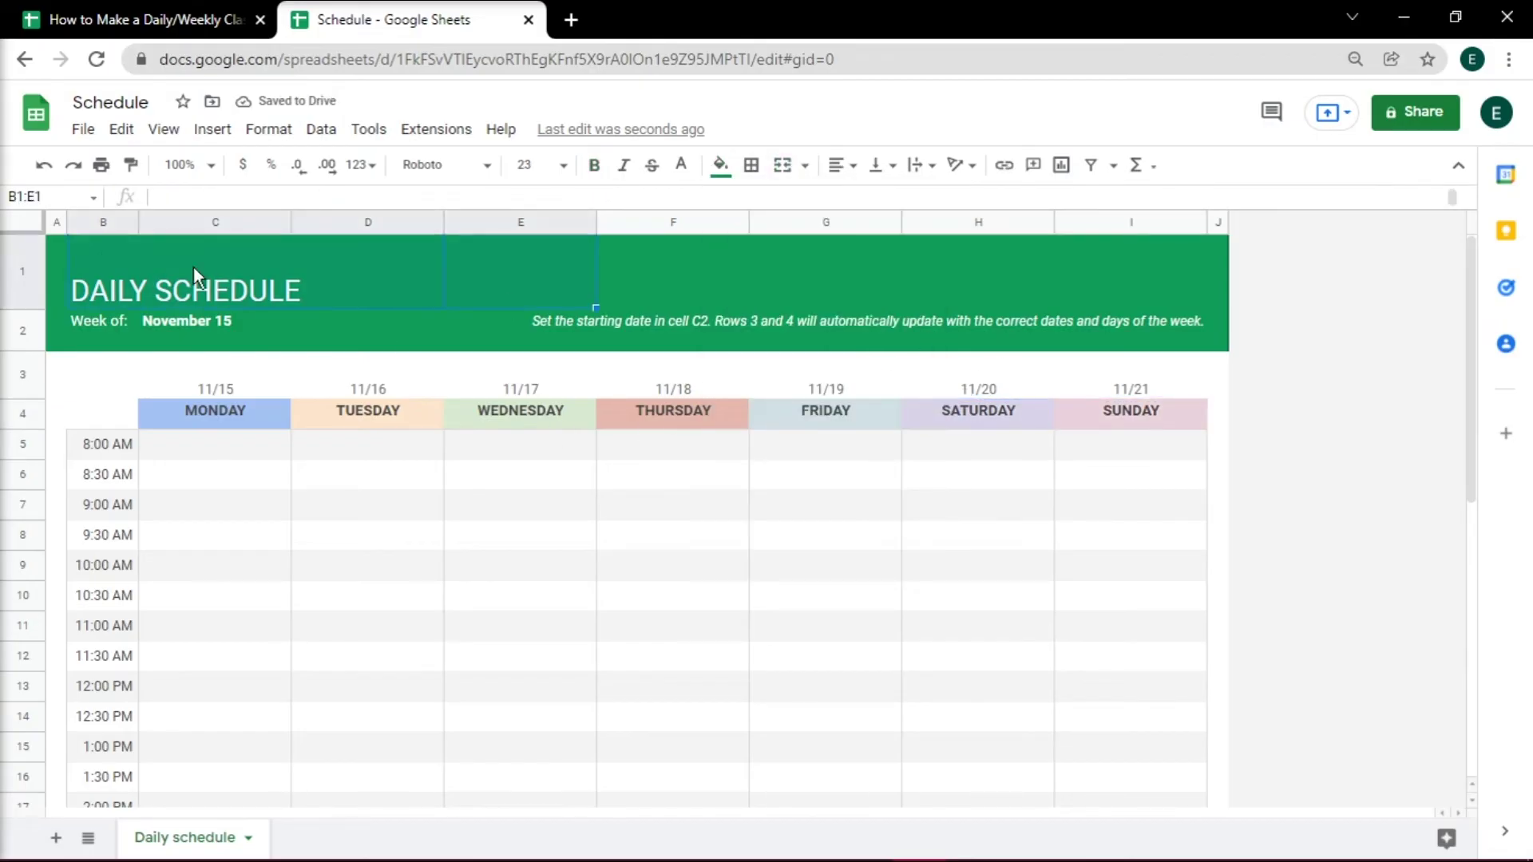
{"action": "left_click_drag", "start_coordinate": [387, 311], "coordinate": [1219, 319]}
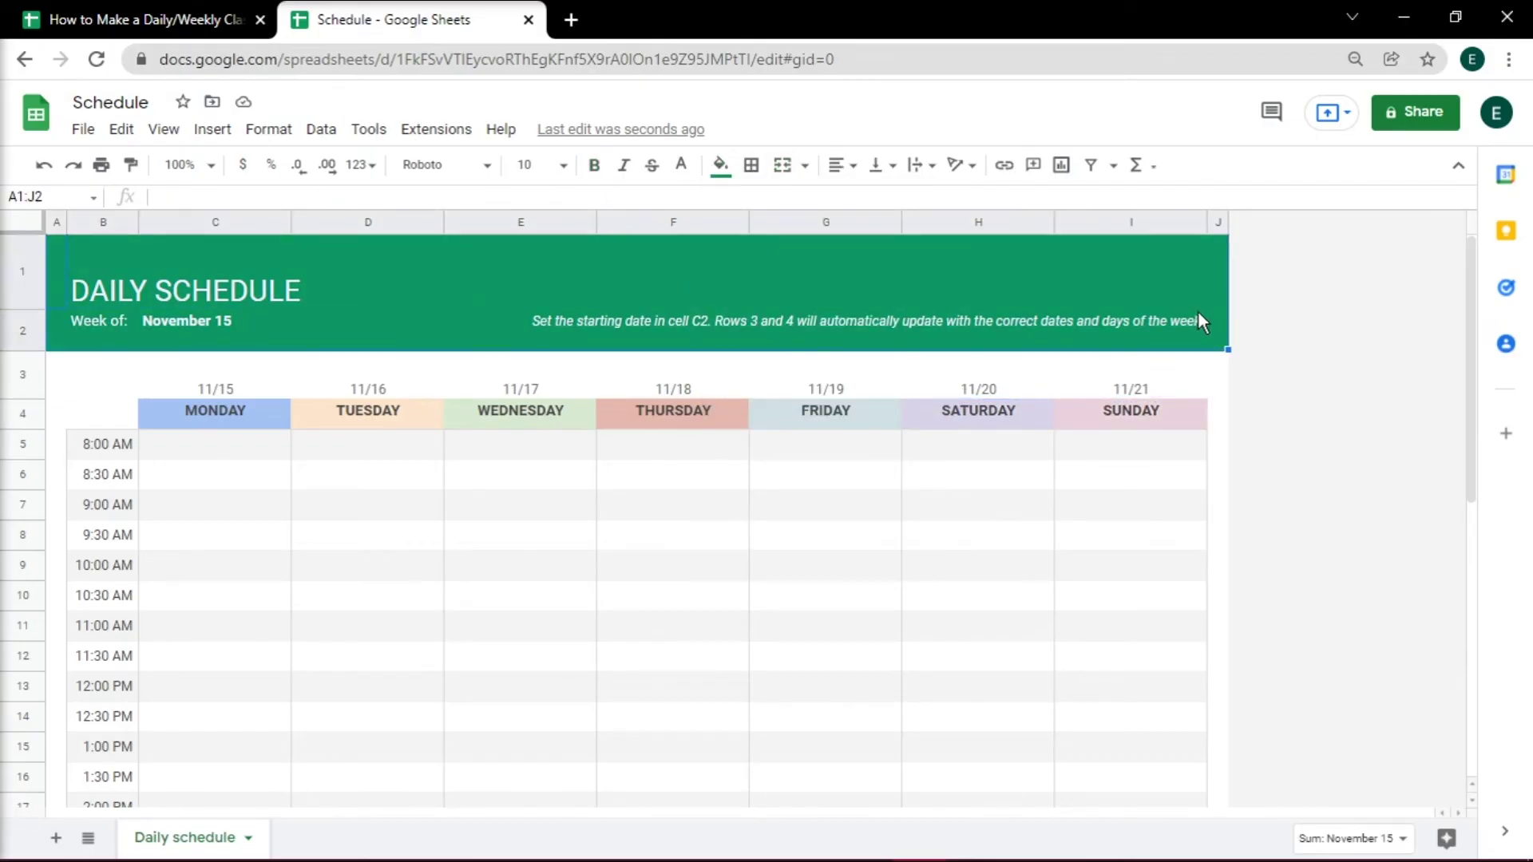
{"action": "left_click", "coordinate": [721, 168]}
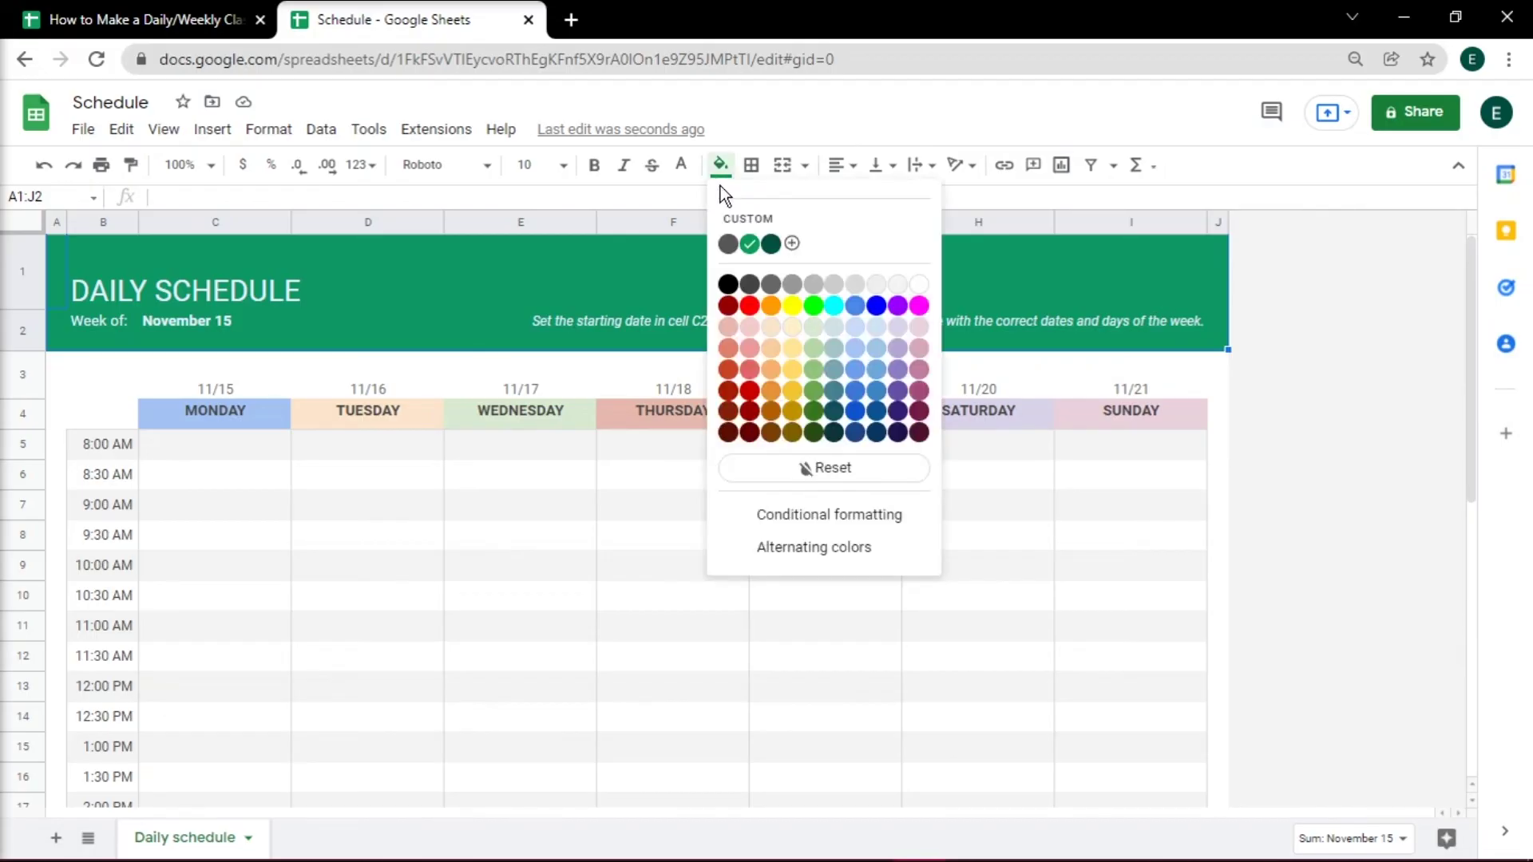
{"action": "left_click", "coordinate": [770, 390]}
{"action": "left_click", "coordinate": [721, 165]}
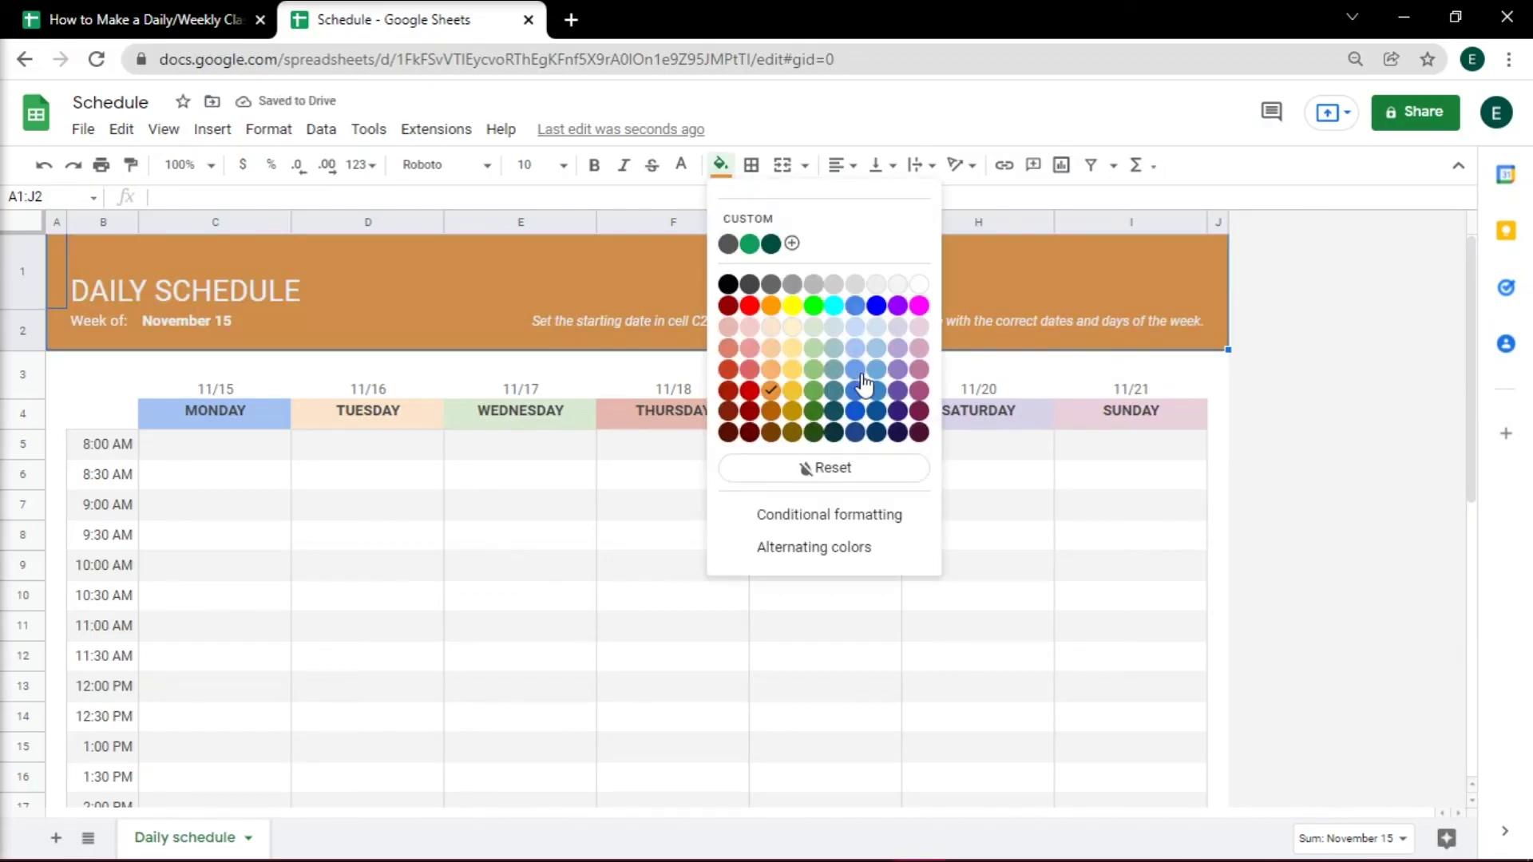
{"action": "left_click", "coordinate": [899, 371]}
{"action": "left_click", "coordinate": [1218, 336]}
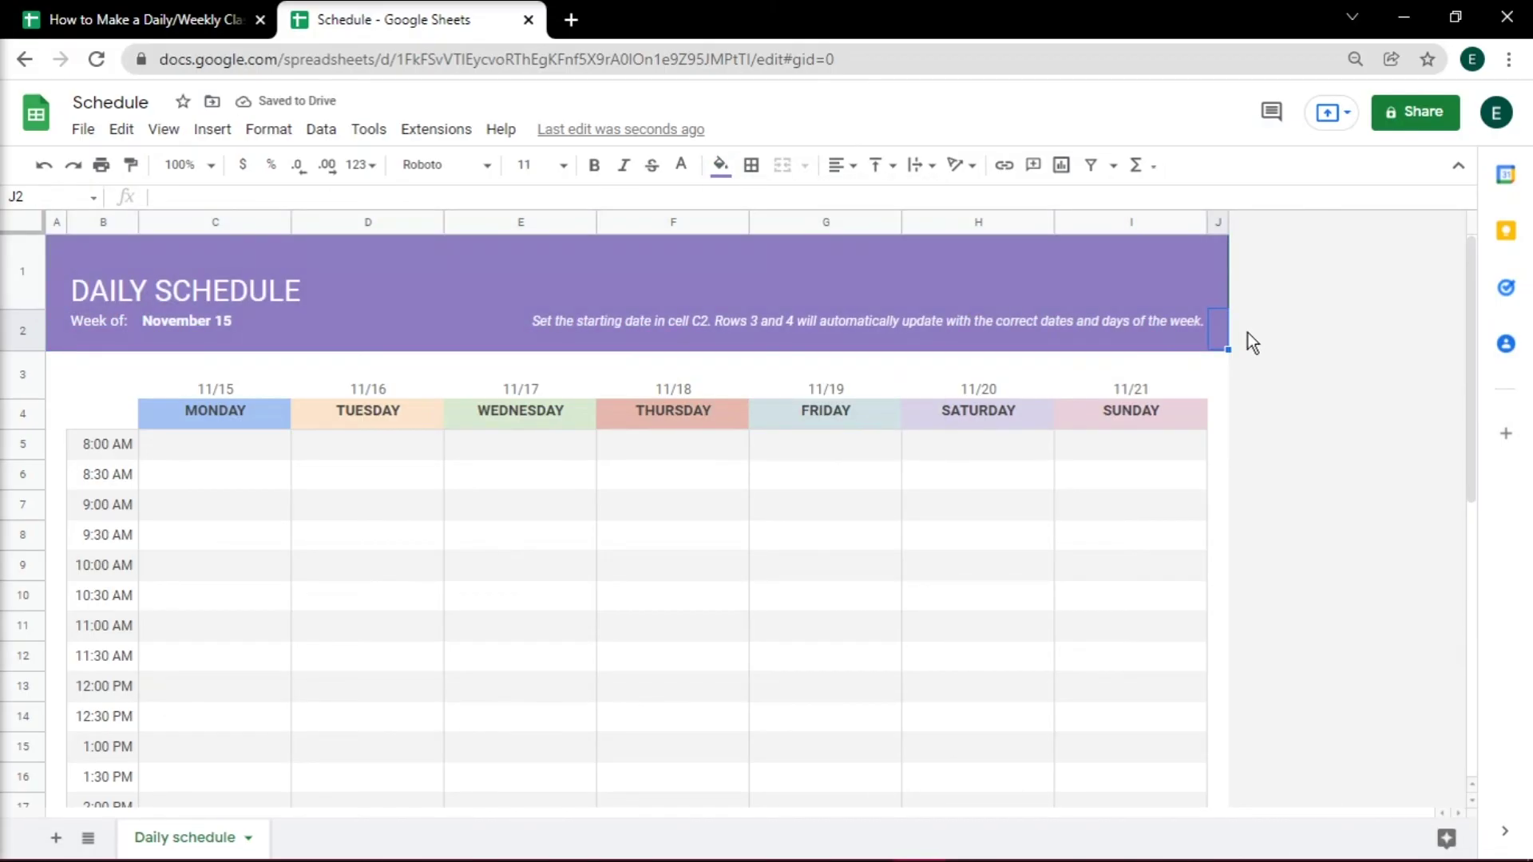